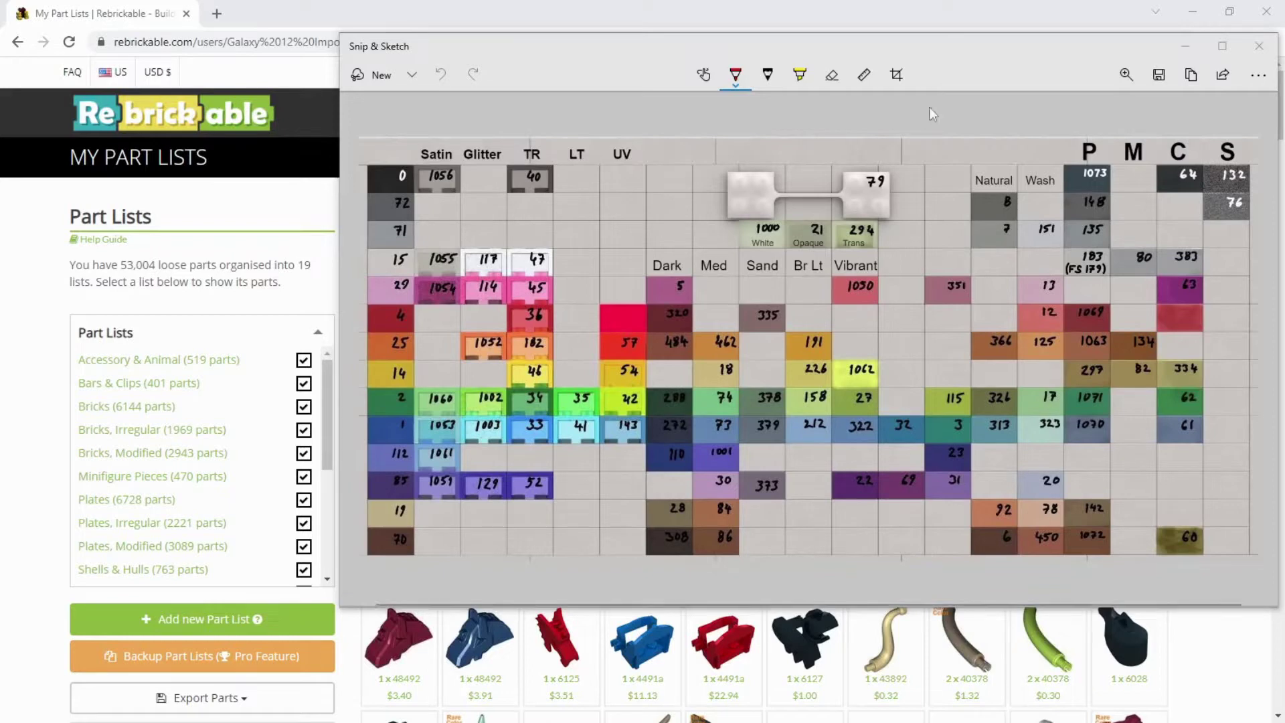
# - Place the St Louis PAB Notepad file in a narrow window beside the colour chart
pyautogui.moveTo(939, 54); pyautogui.dragTo(938, 49)
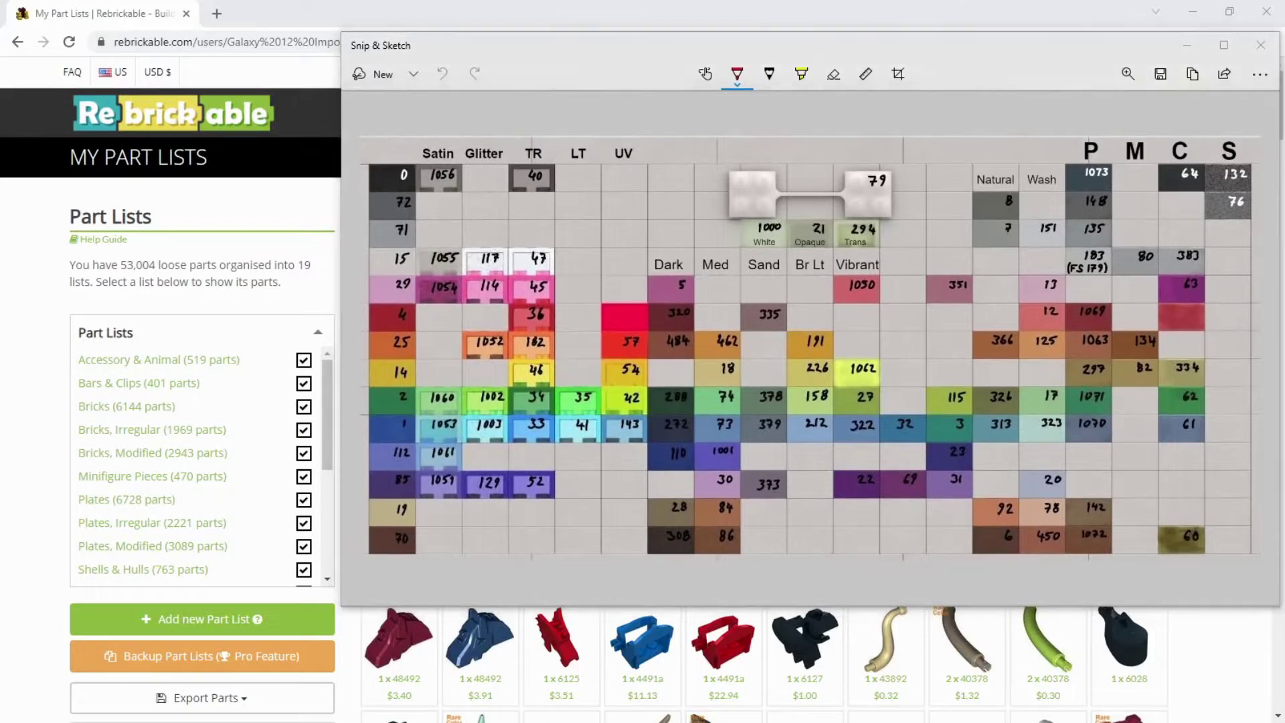
pyautogui.moveTo(933, 120)
pyautogui.mouseDown()
pyautogui.moveTo(218, 86)
pyautogui.moveTo(172, 69)
pyautogui.mouseUp()
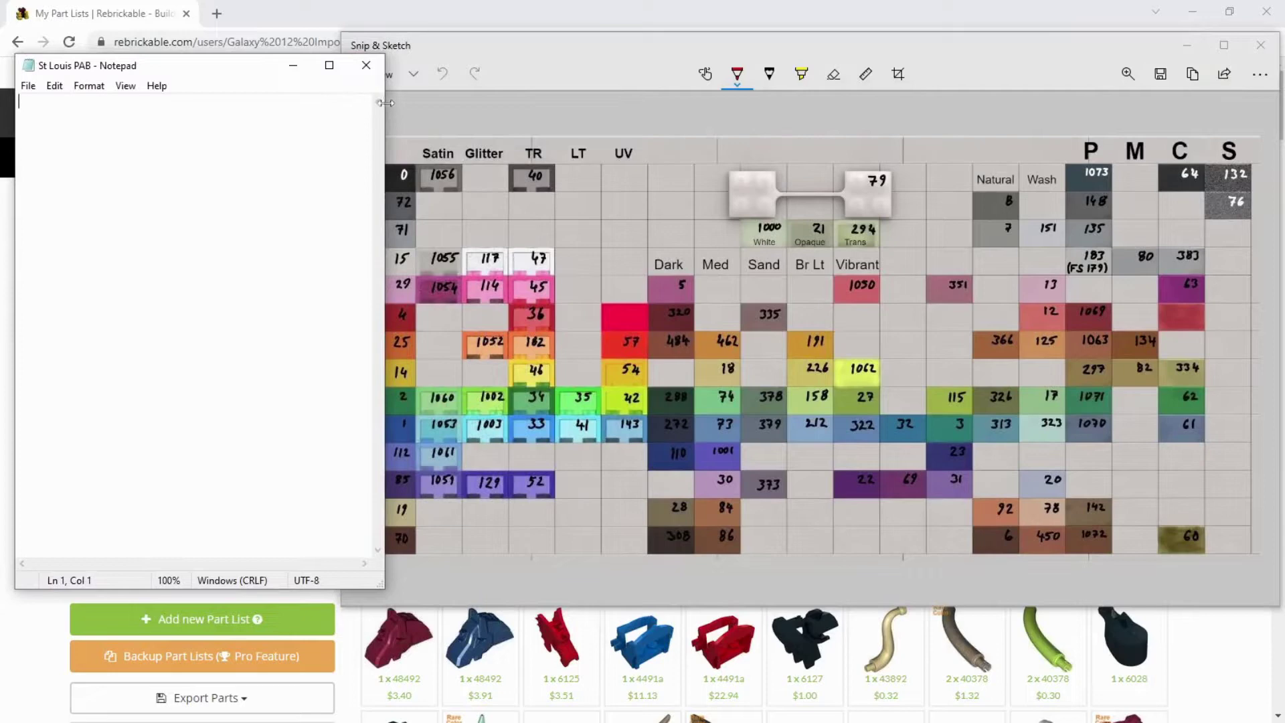
pyautogui.moveTo(385, 102); pyautogui.dragTo(330, 113)
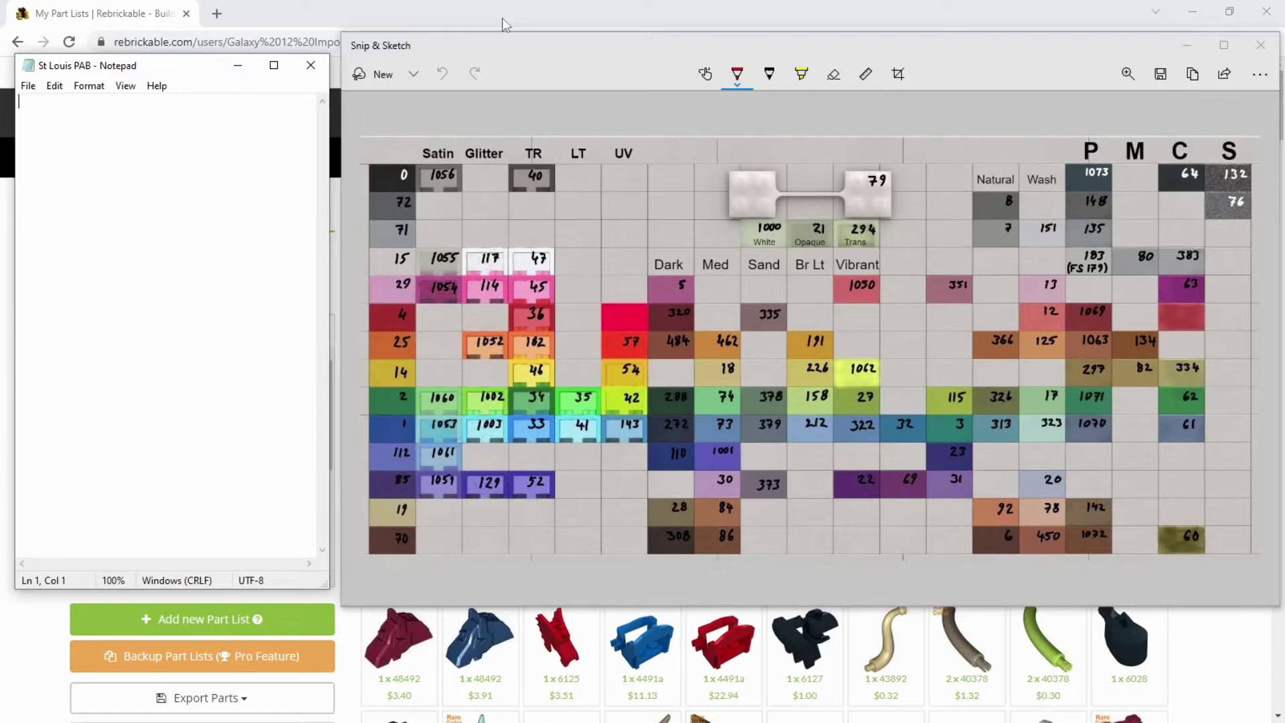
# - Enter the header line Part,Color,Quantity and begin a second line
pyautogui.write('Part,')
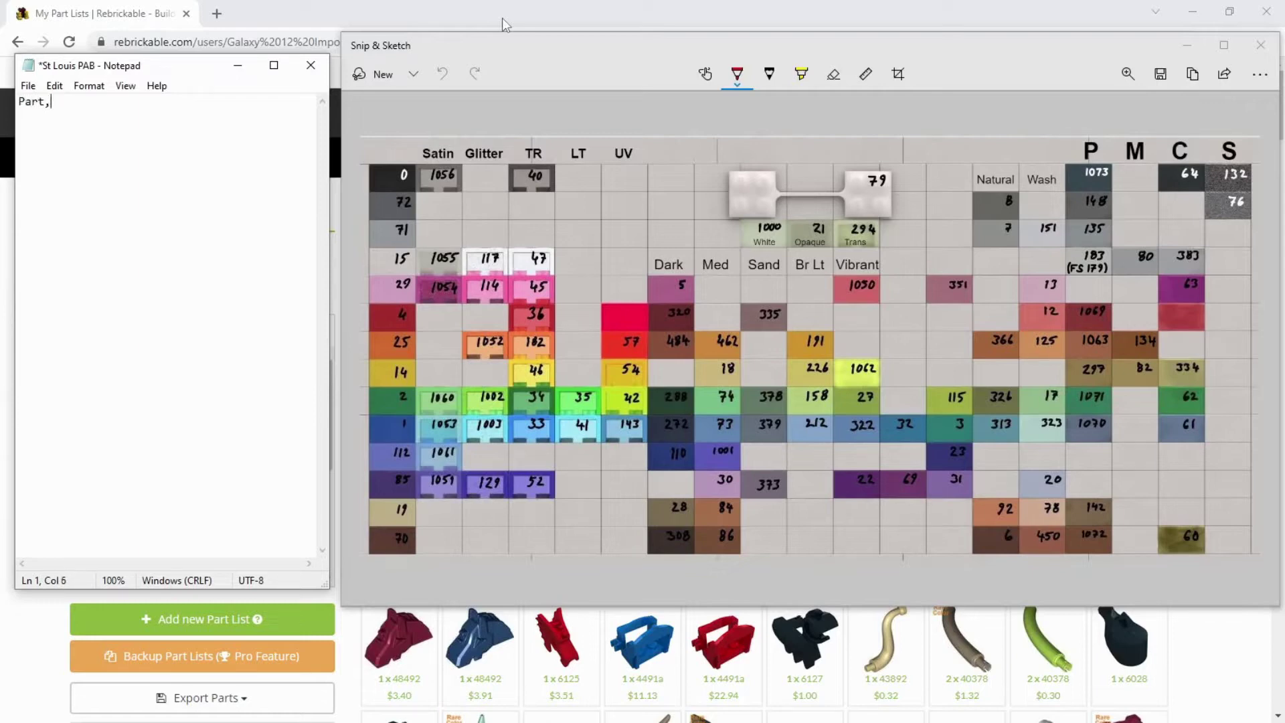
pyautogui.write('Color,Quantity')
pyautogui.press('Return')
pyautogui.press('BackSpace')
pyautogui.press('BackSpace')
pyautogui.press('Return')
# - Enter the row 13731,272,16 using the chart's colour number, then select 13731 to verify it
pyautogui.write('13731,')
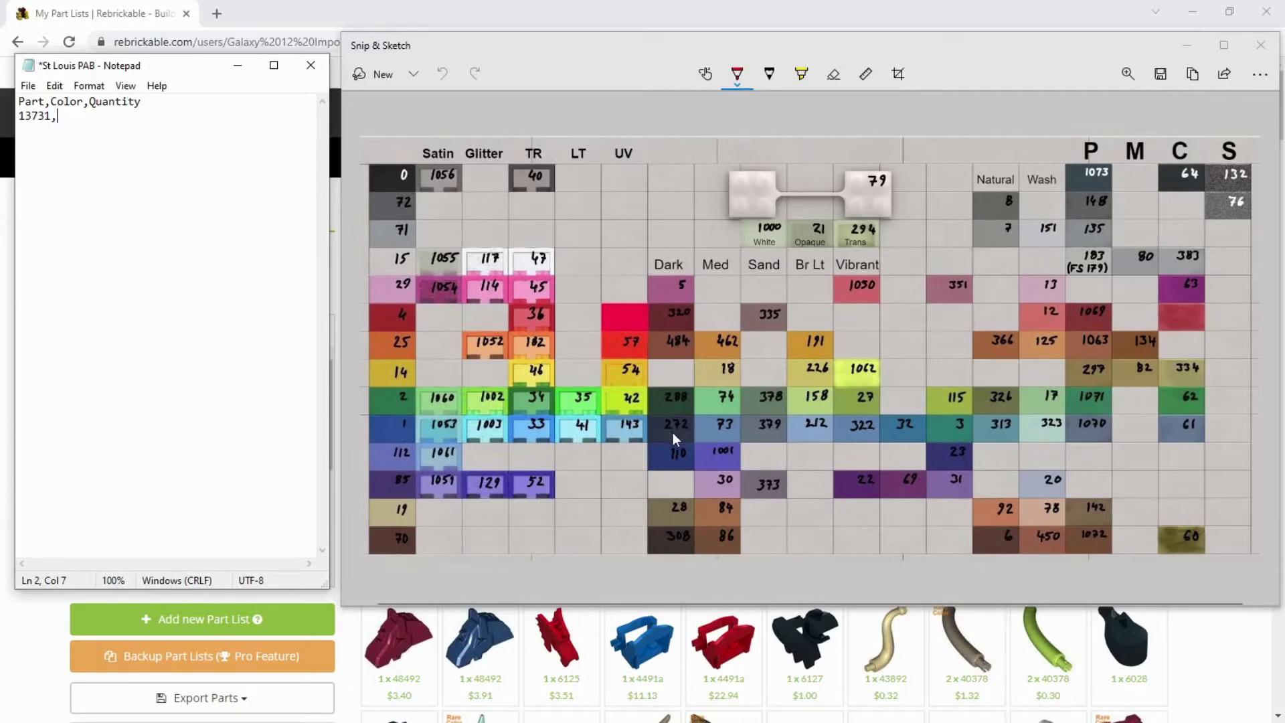
pyautogui.write('272,')
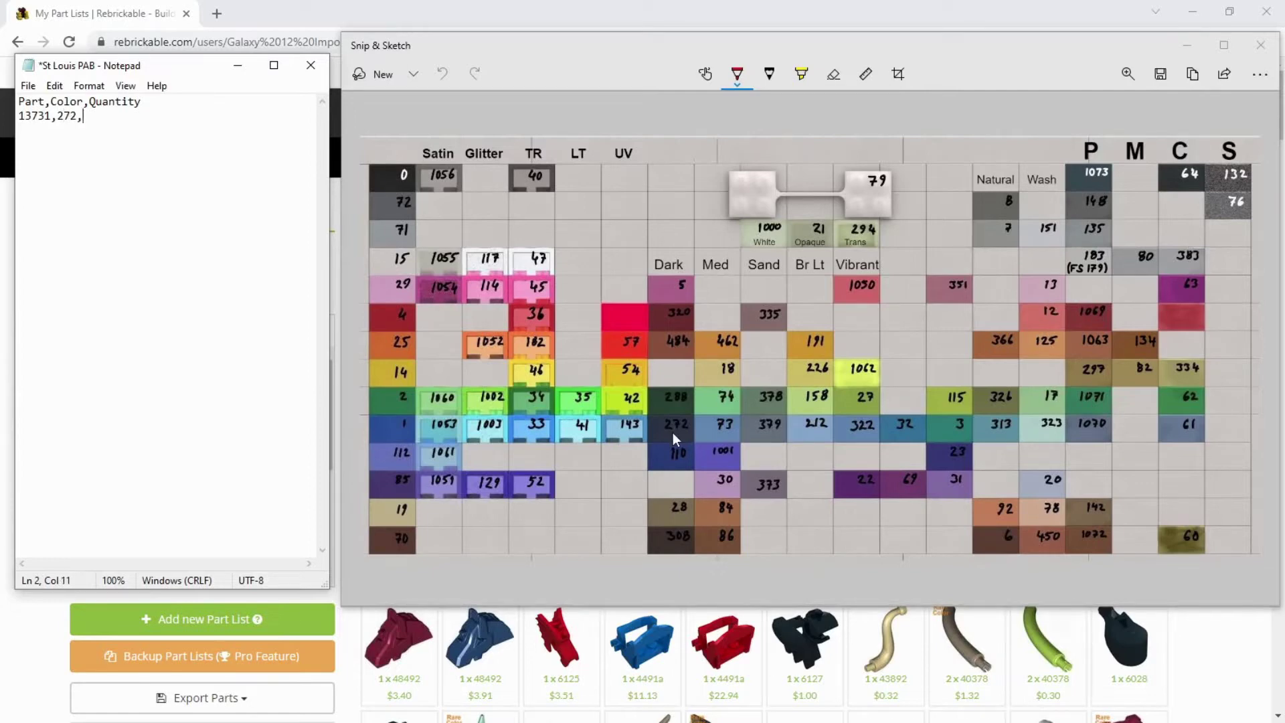
pyautogui.write('16')
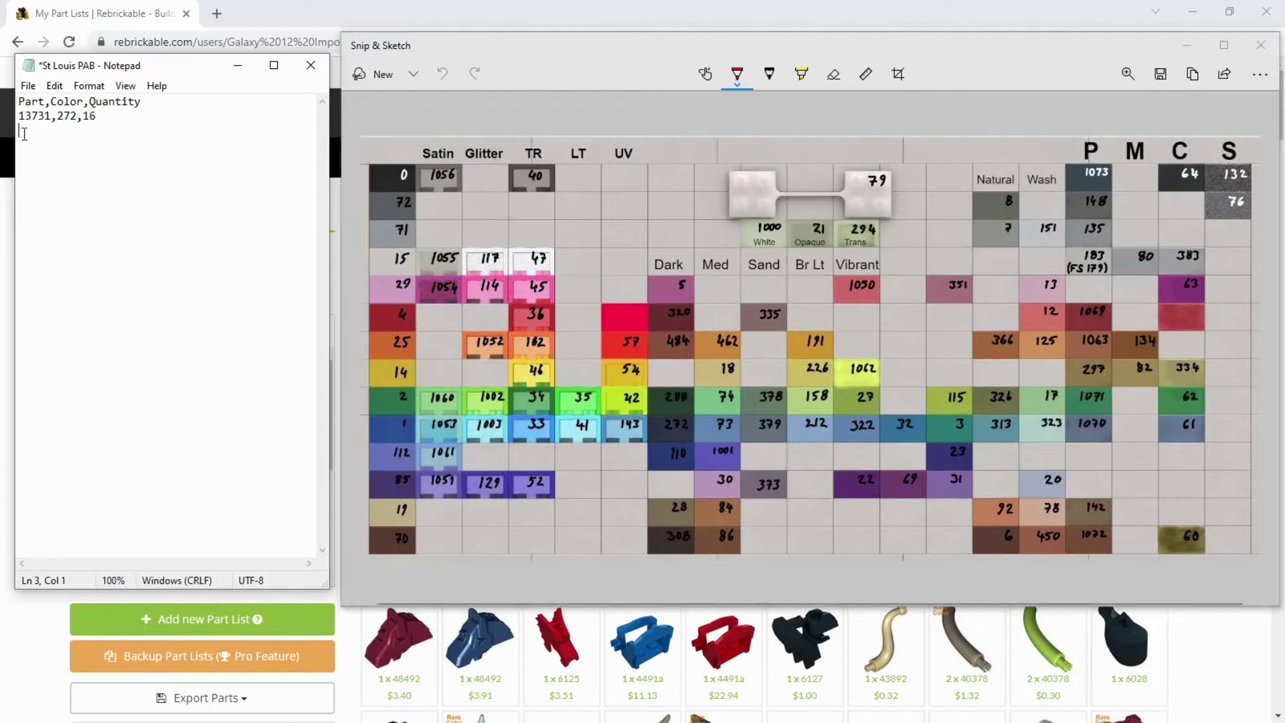
pyautogui.moveTo(49, 117); pyautogui.dragTo(19, 117)
# - Add rows 42918,15,10 through 3622,15,20, eight part rows in total
pyautogui.click(49, 134)
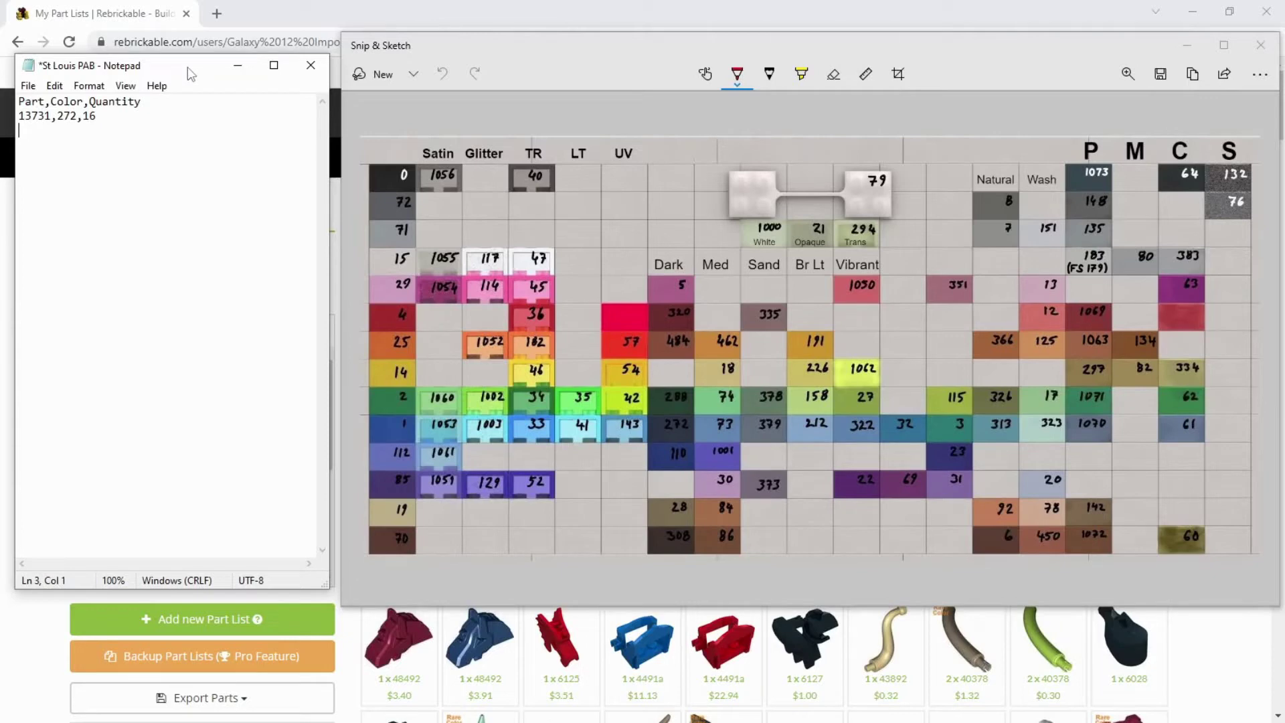
pyautogui.write('42918,15,10')
pyautogui.write('93609,14,16 29119,288,20 29120,288,20 24201,71,57 61409,4,40 3024,19,76 ')
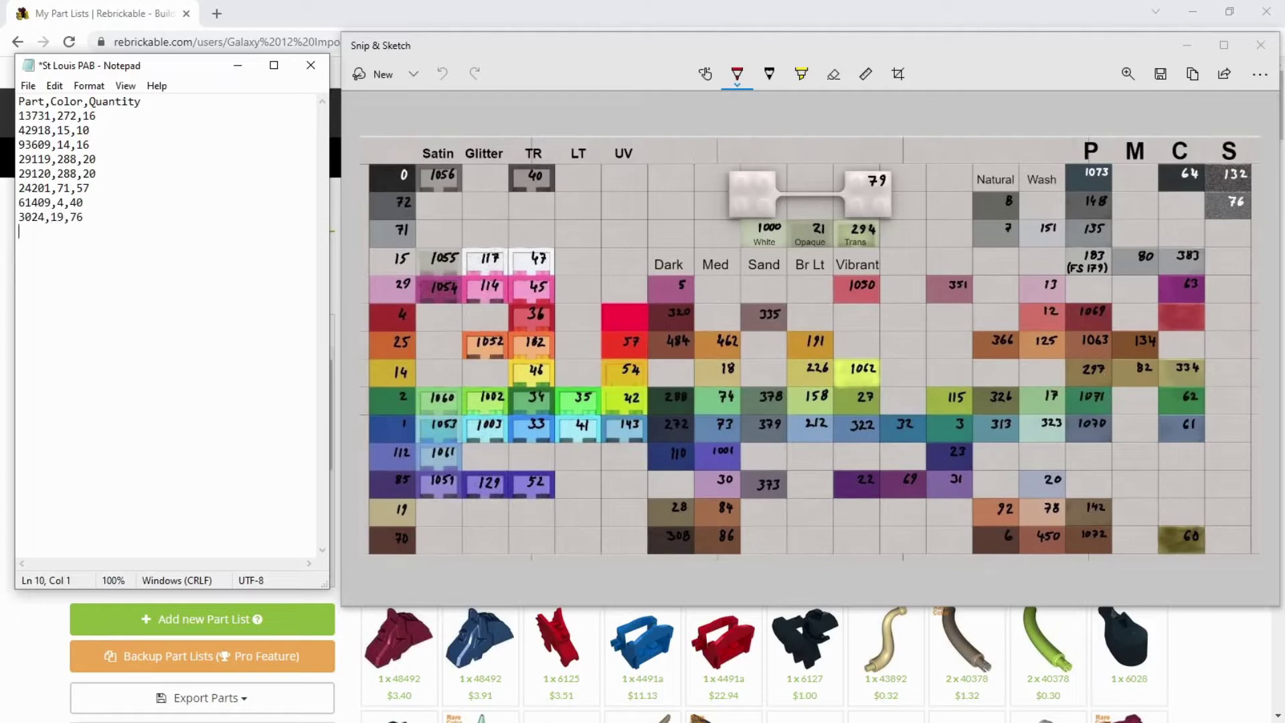
pyautogui.write('3622,15,20')
# - Save the St Louis PAB text file, then close Notepad and the colour chart
pyautogui.click(28, 86)
pyautogui.click(132, 160)
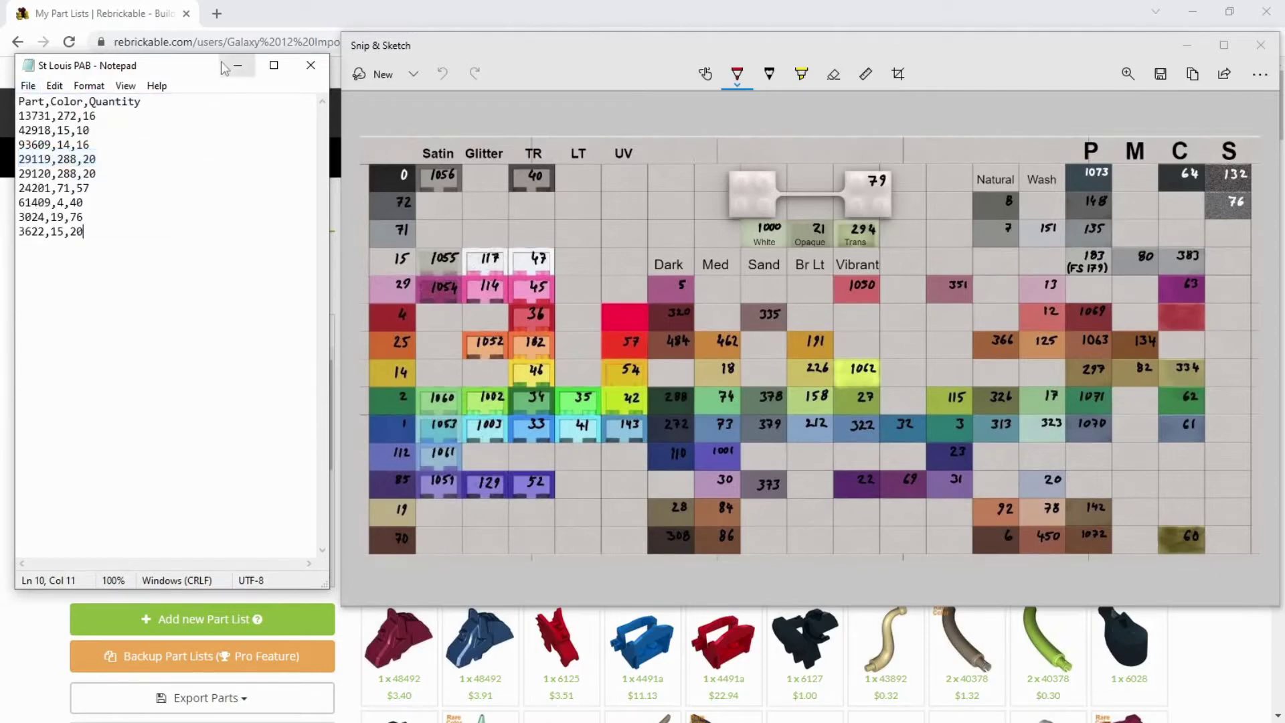
pyautogui.click(310, 65)
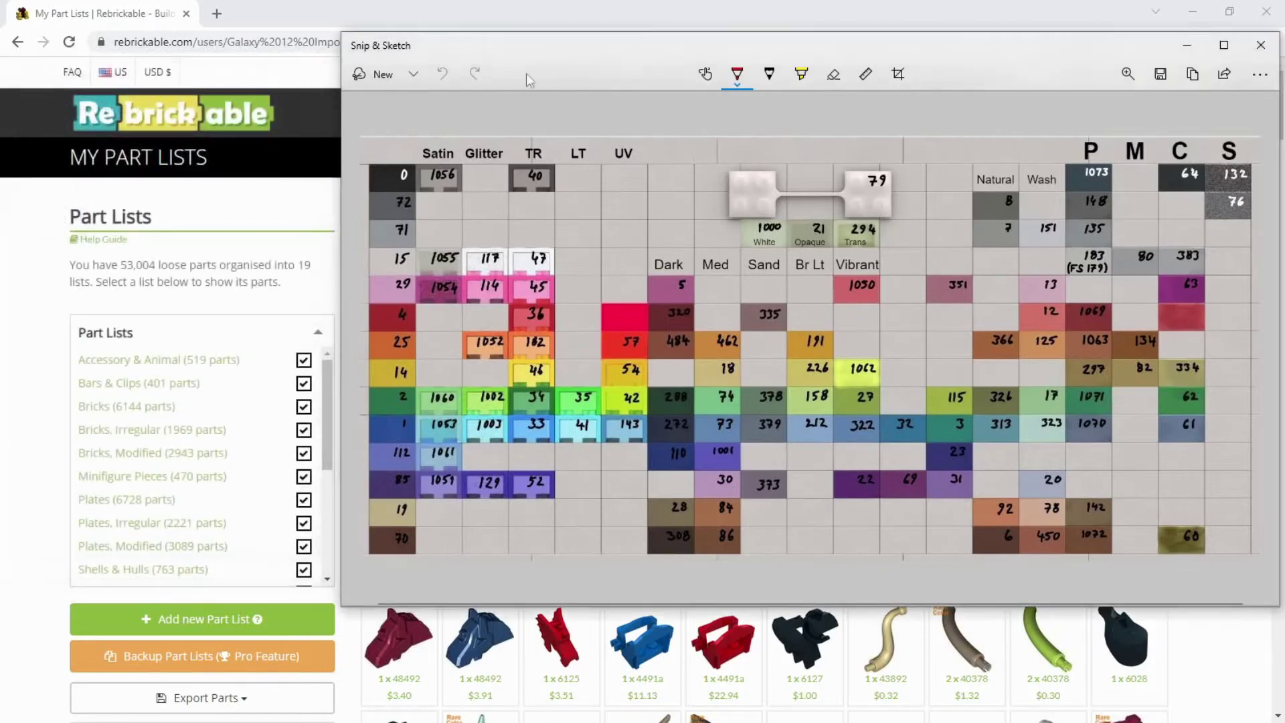
pyautogui.click(1261, 45)
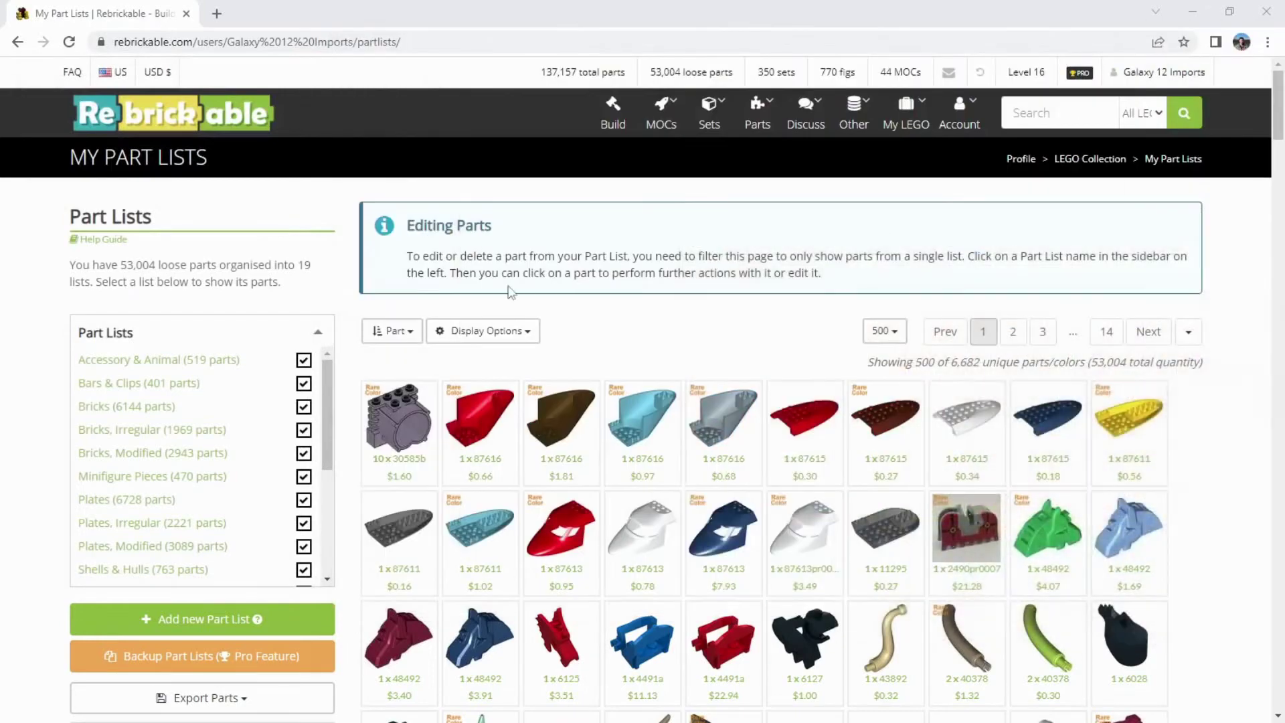
# - Add a new part list, rename it 'St Louis PAB' and save it
pyautogui.click(176, 619)
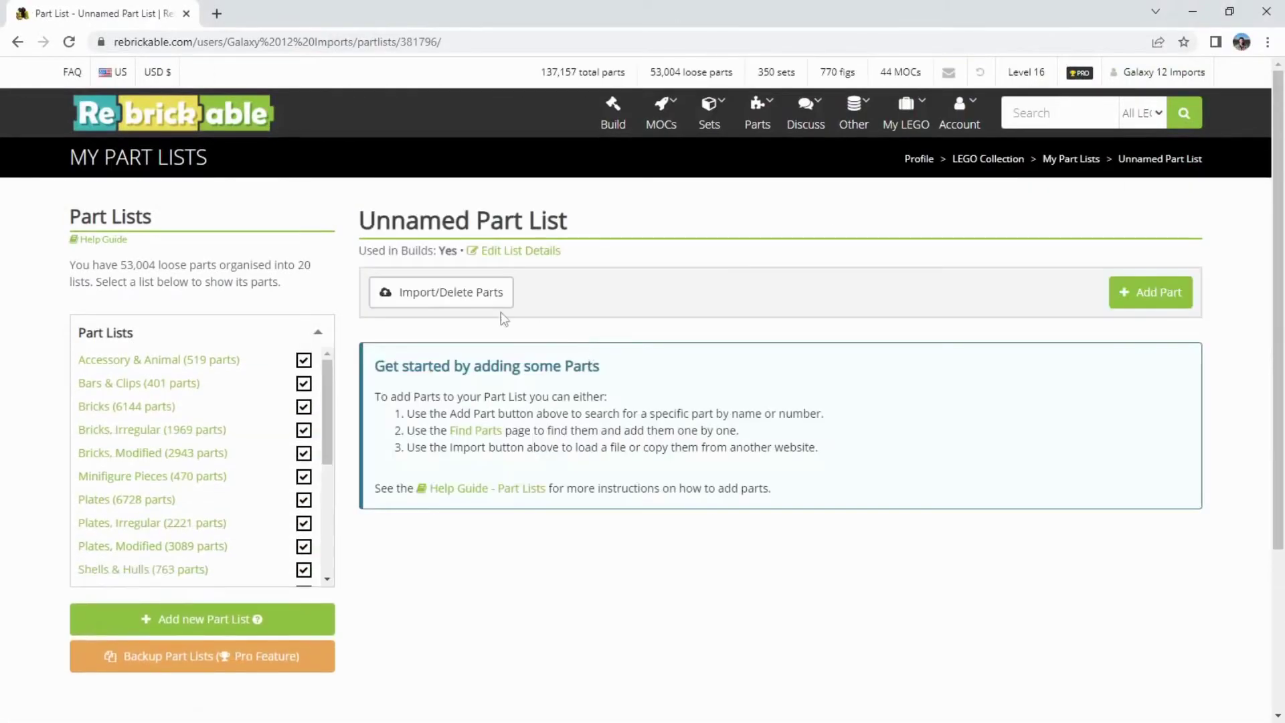
pyautogui.click(514, 251)
pyautogui.click(480, 301)
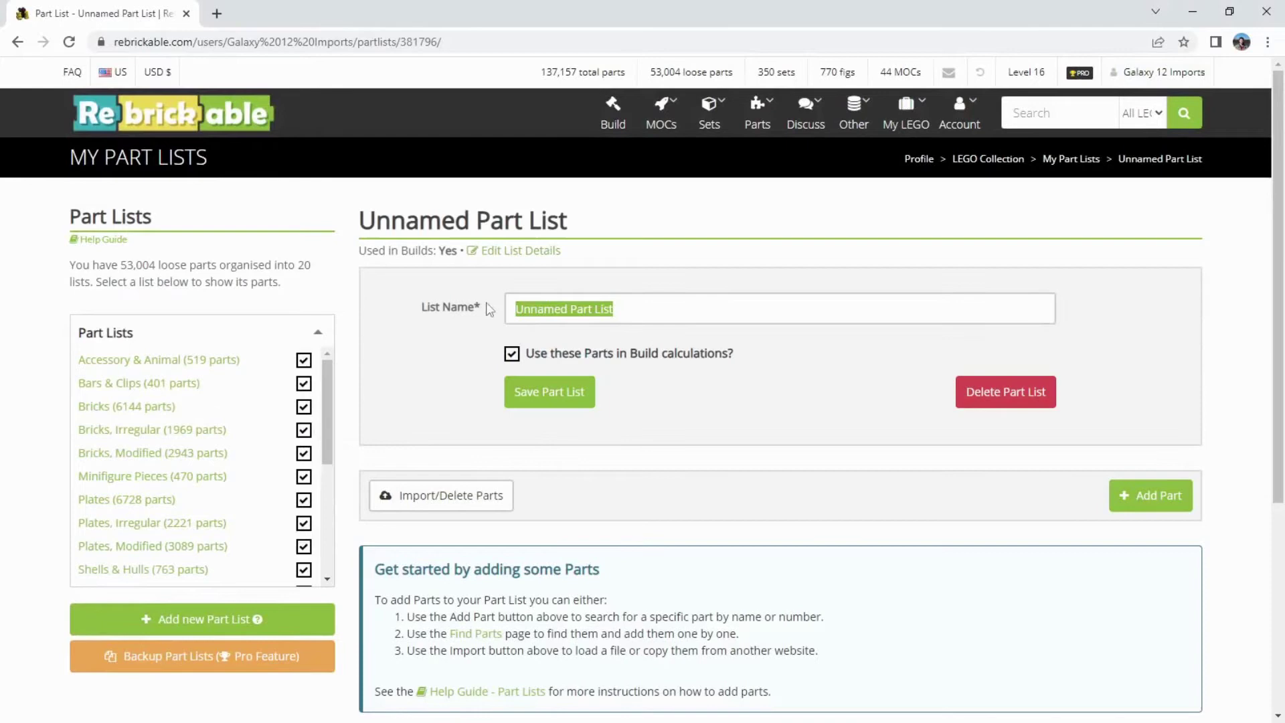
pyautogui.write('St')
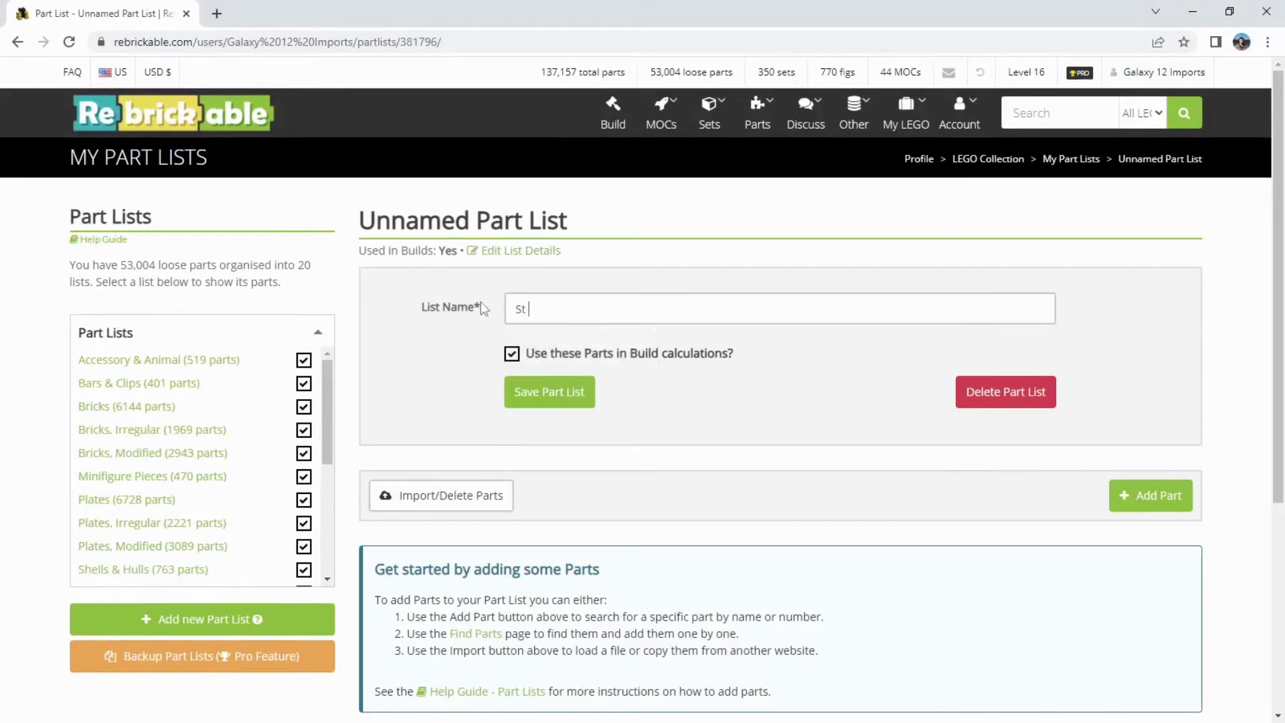
pyautogui.write(' Louis PAB')
pyautogui.click(549, 392)
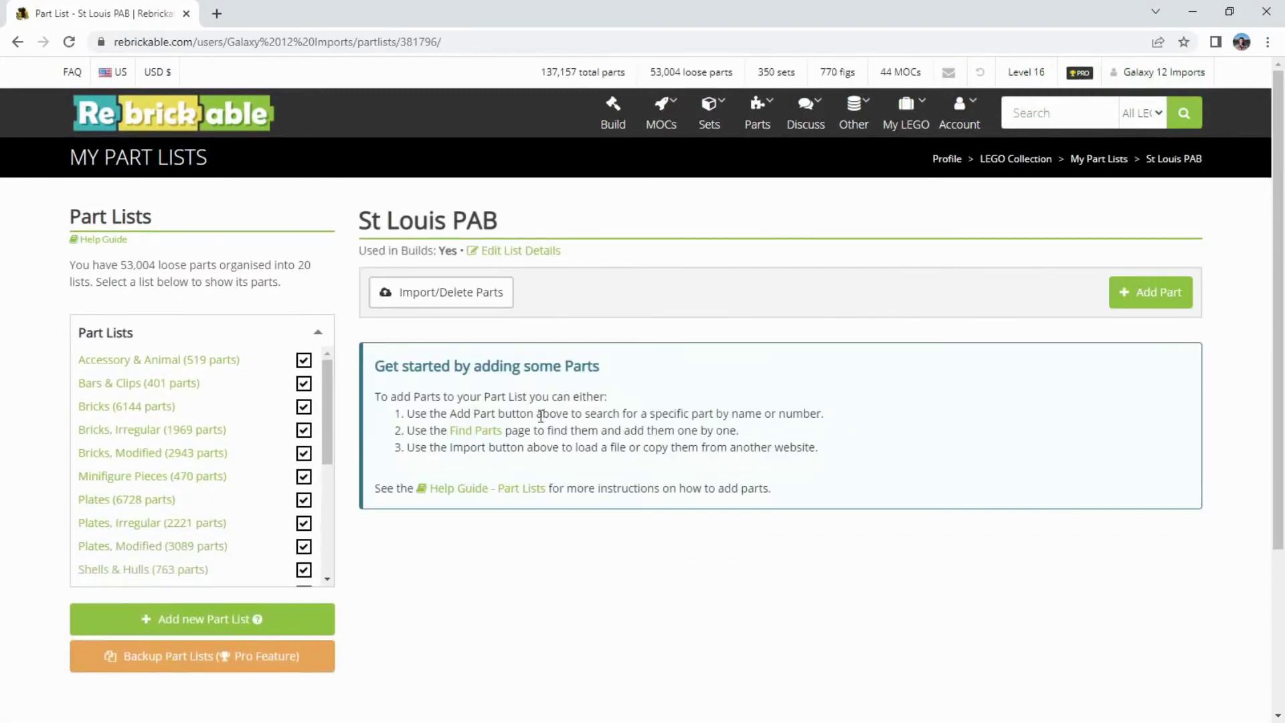
# - Drop St Louis PAB.txt into Import Parts and append its rows to the list
pyautogui.click(468, 298)
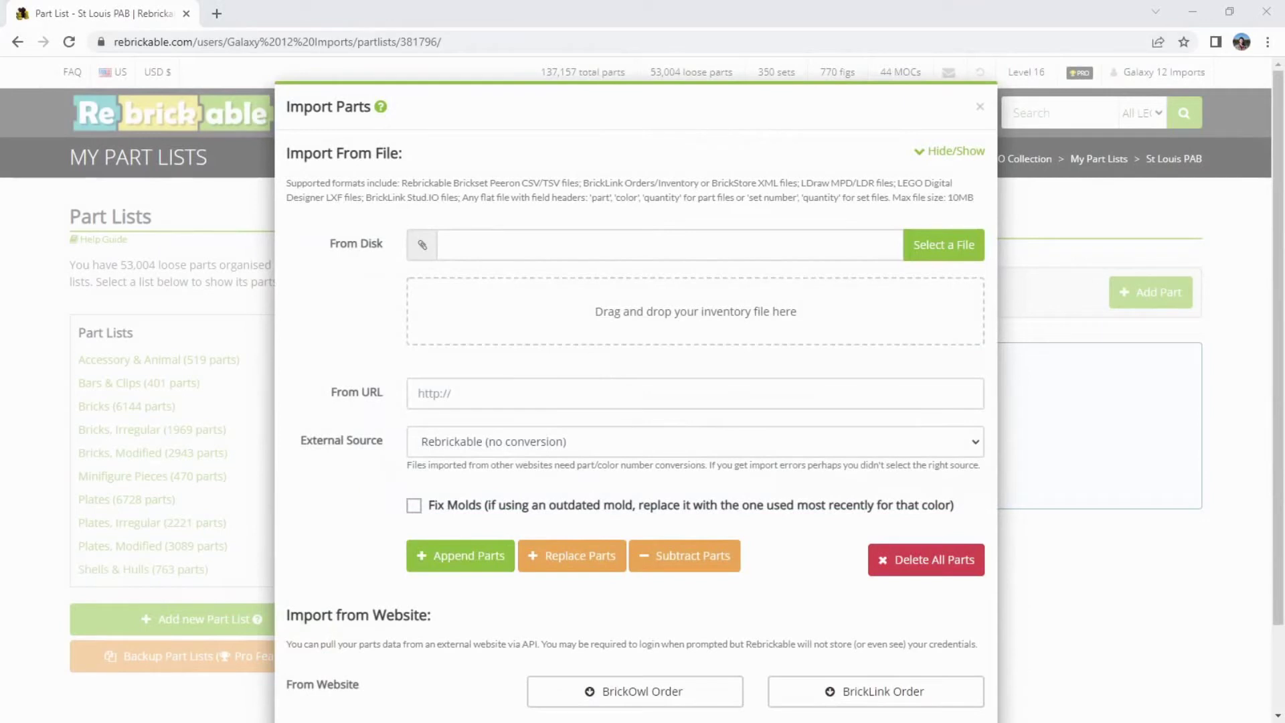
pyautogui.moveTo(1279, 231); pyautogui.dragTo(668, 312)
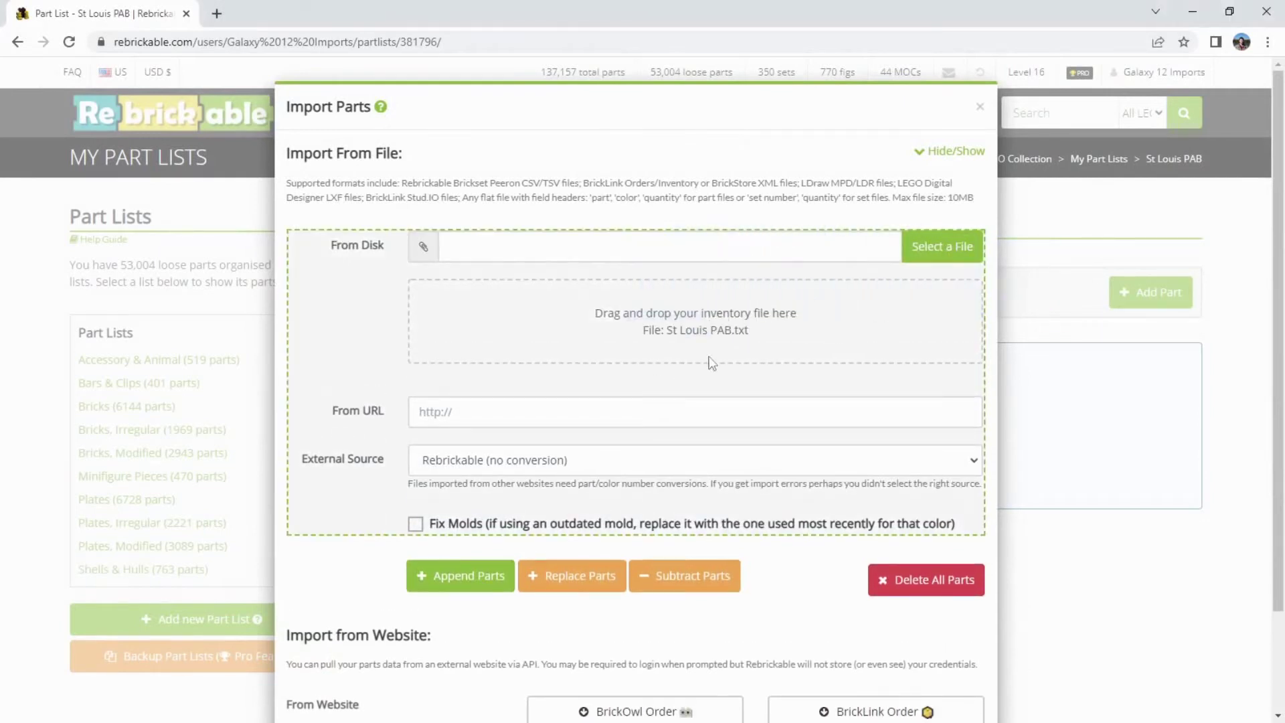
pyautogui.scroll(-2, 736, 338)
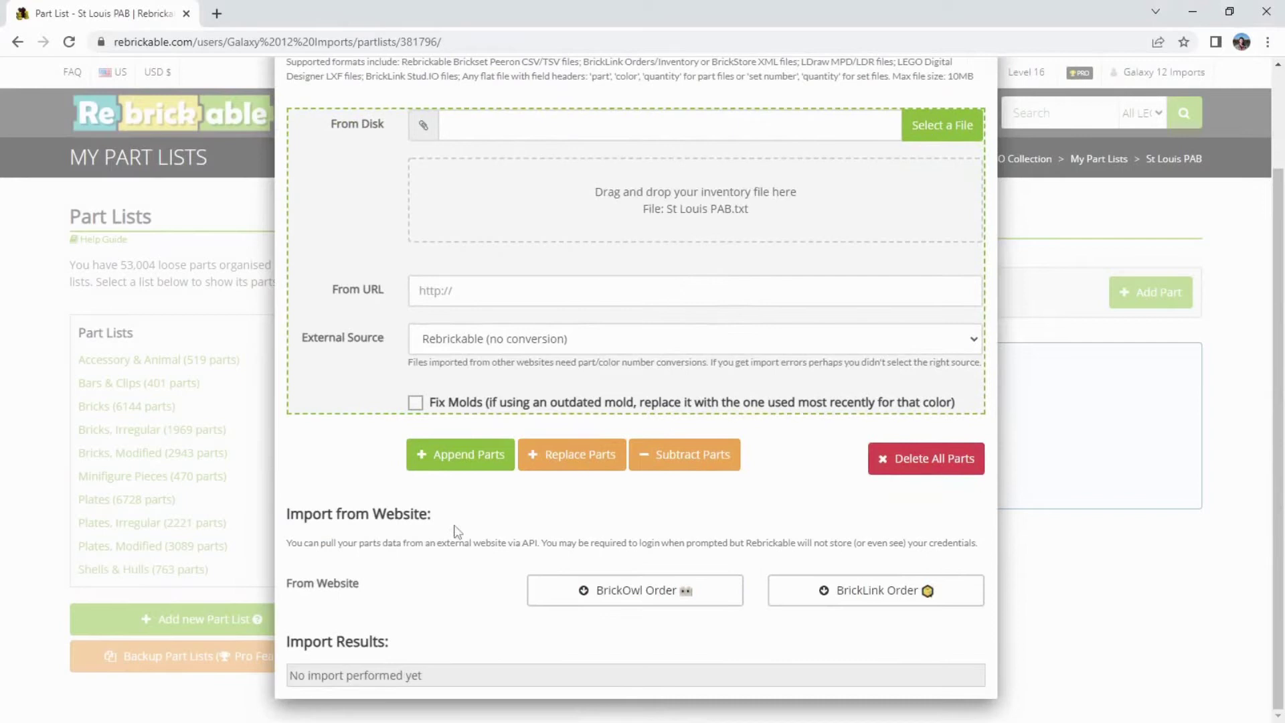
pyautogui.click(458, 463)
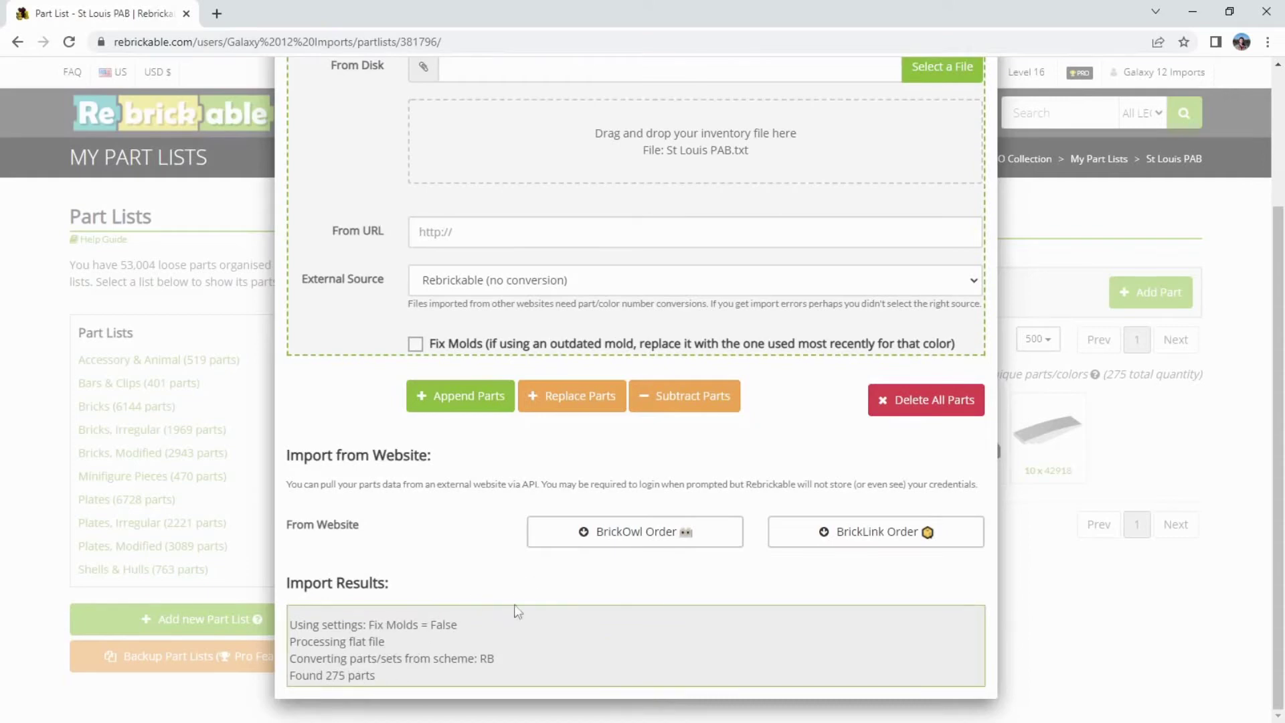
pyautogui.scroll(3, 517, 610)
pyautogui.click(981, 109)
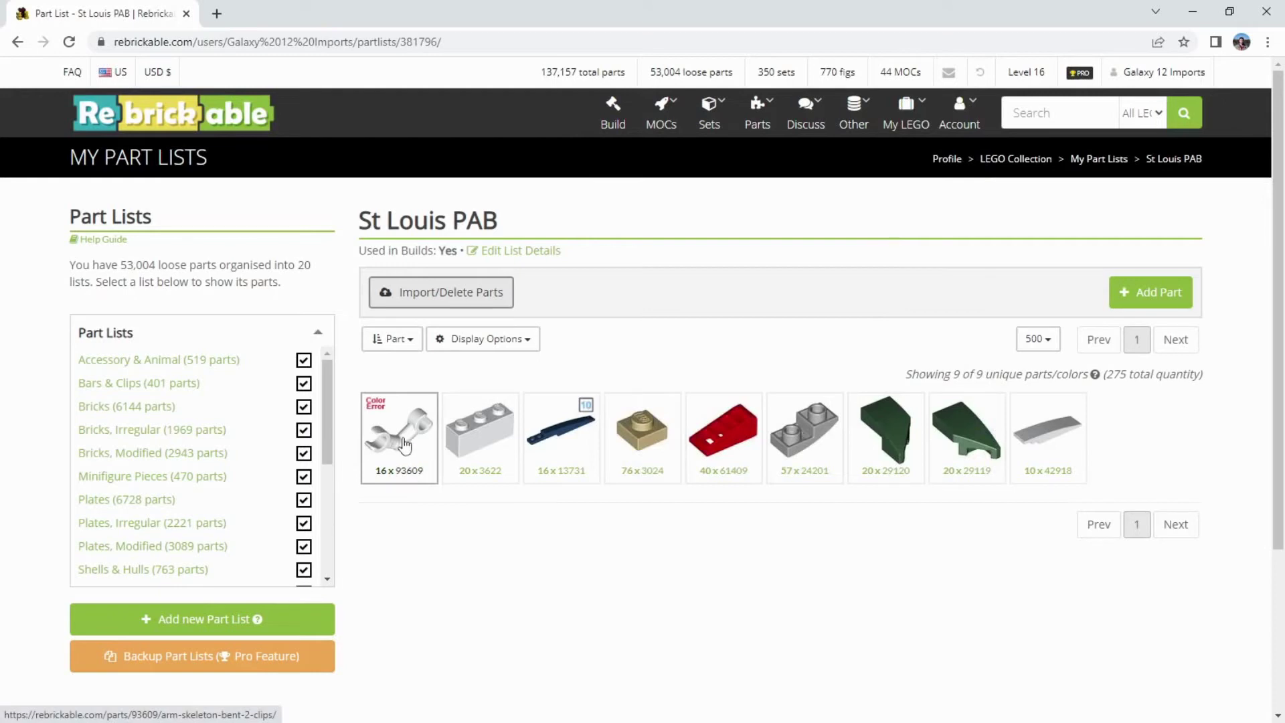
# - Switch to the St Louis PAB CSV in Notepad and move to the 93609,14,16 row
pyautogui.moveTo(404, 444)
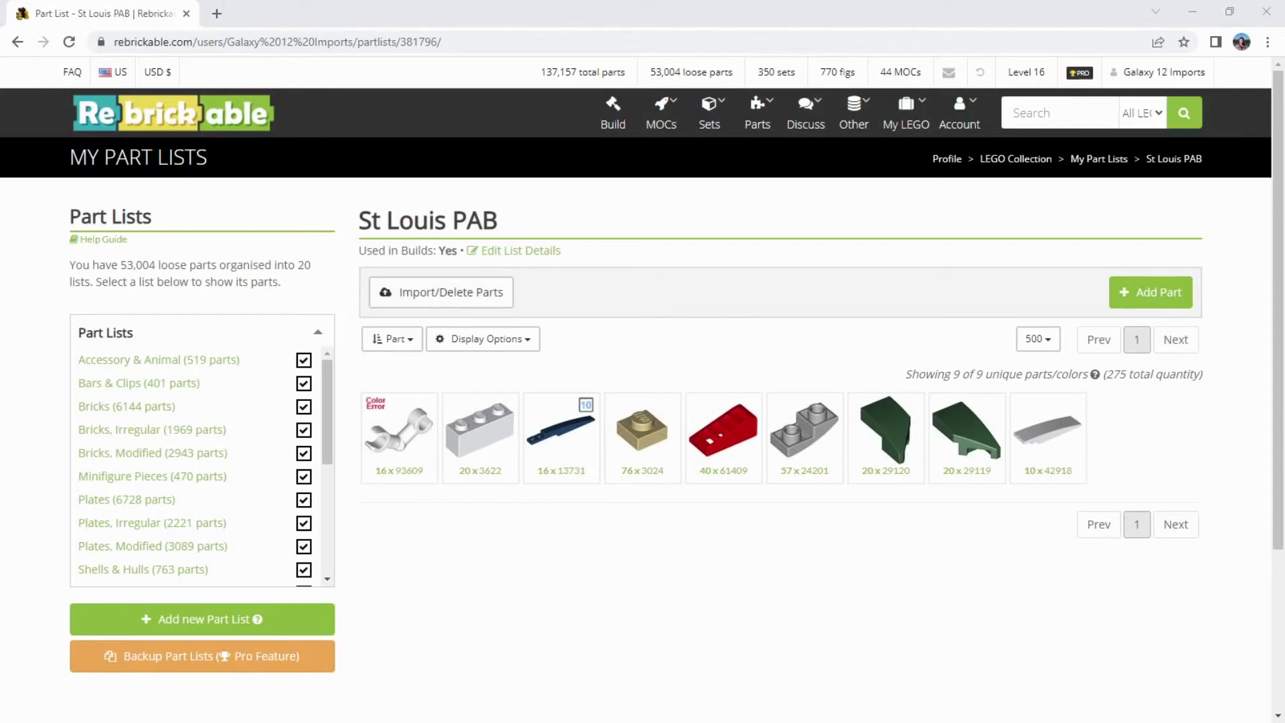
pyautogui.hotkey('alt', 'Tab')
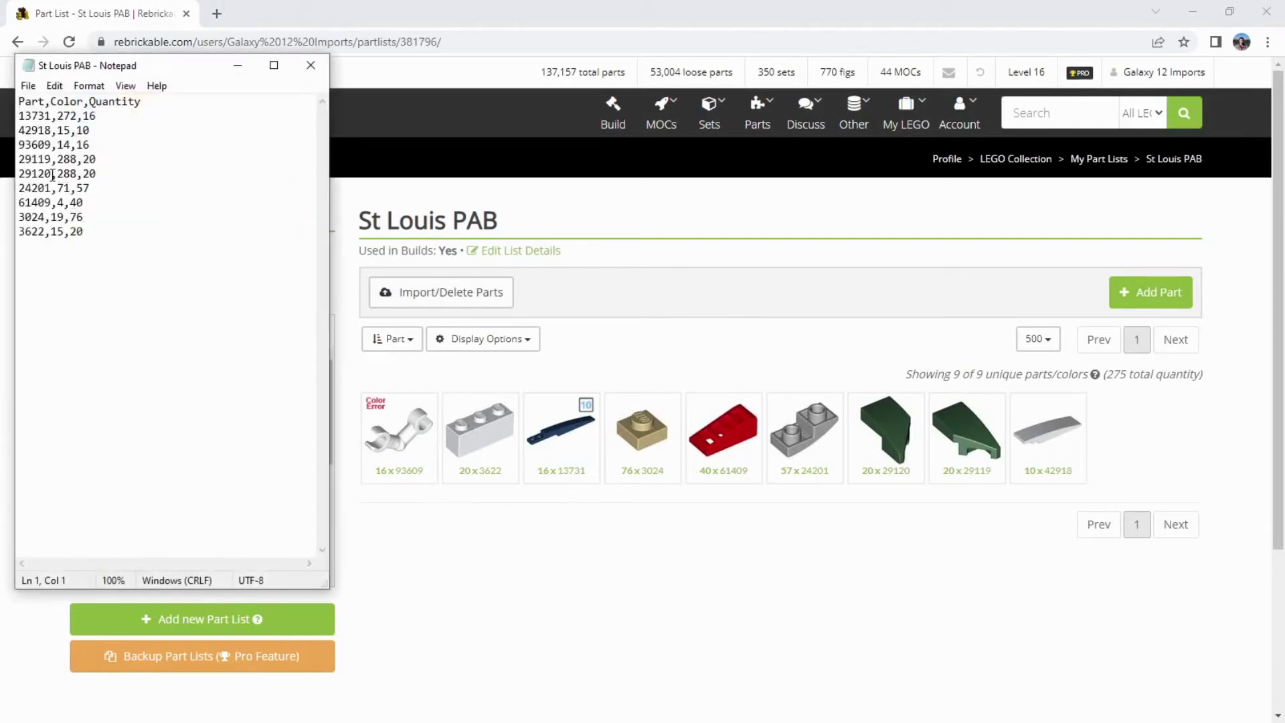
pyautogui.click(50, 203)
pyautogui.press('Up')
pyautogui.press('Up')
pyautogui.press('Up')
pyautogui.press('Up')
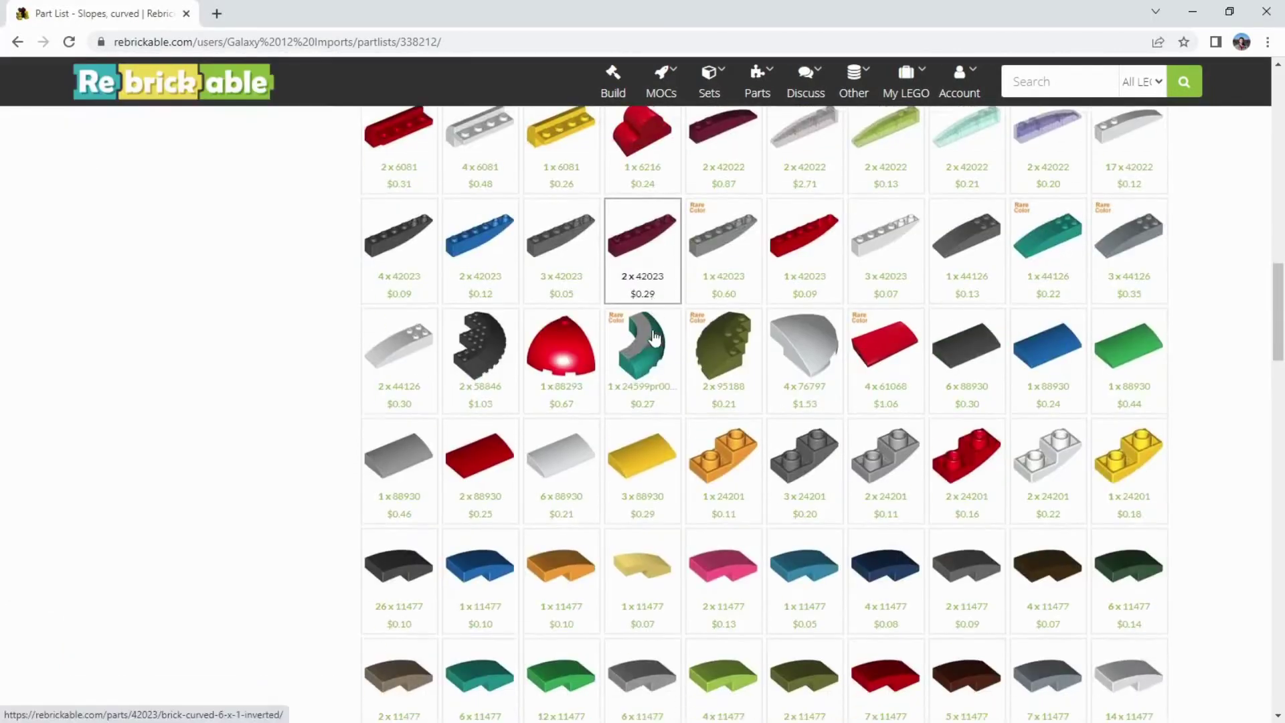
# - Find the 93606 Slope Curved 4 x 2 No Studs and open its Add Part to List form
pyautogui.scroll(-10, 642, 321)
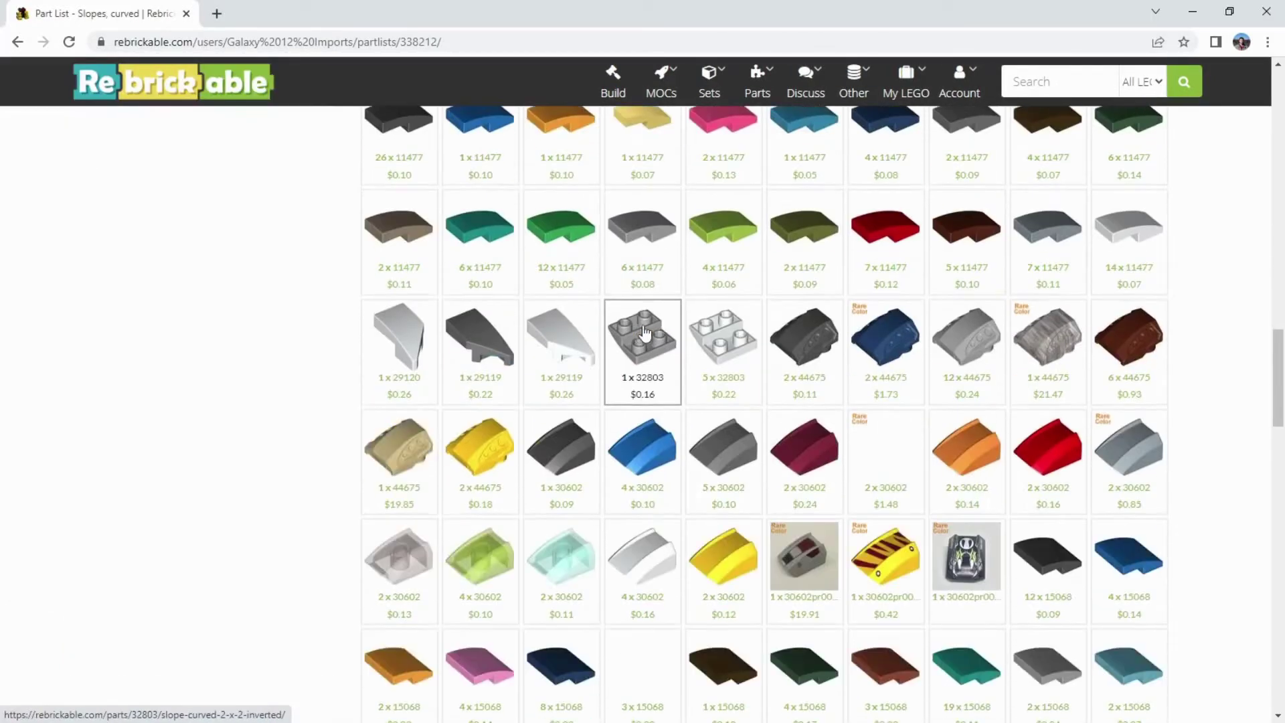
pyautogui.scroll(-10, 645, 333)
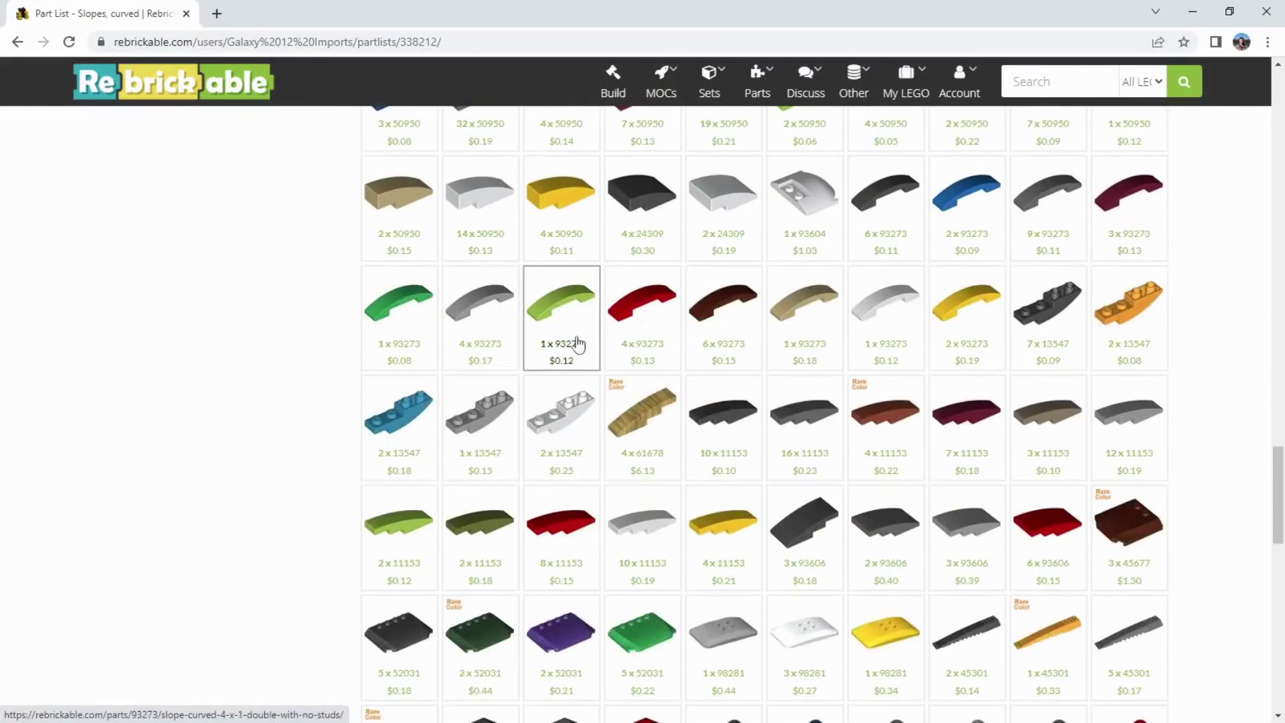
pyautogui.scroll(-2, 736, 294)
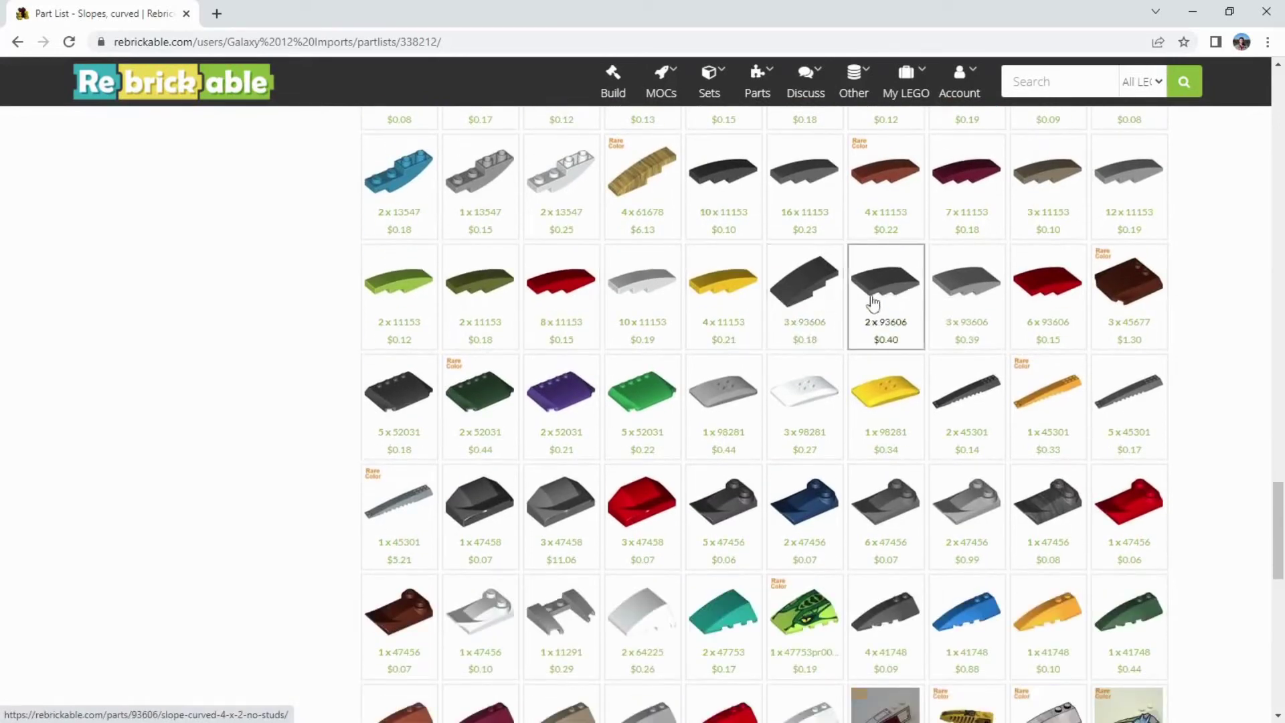
pyautogui.click(809, 287)
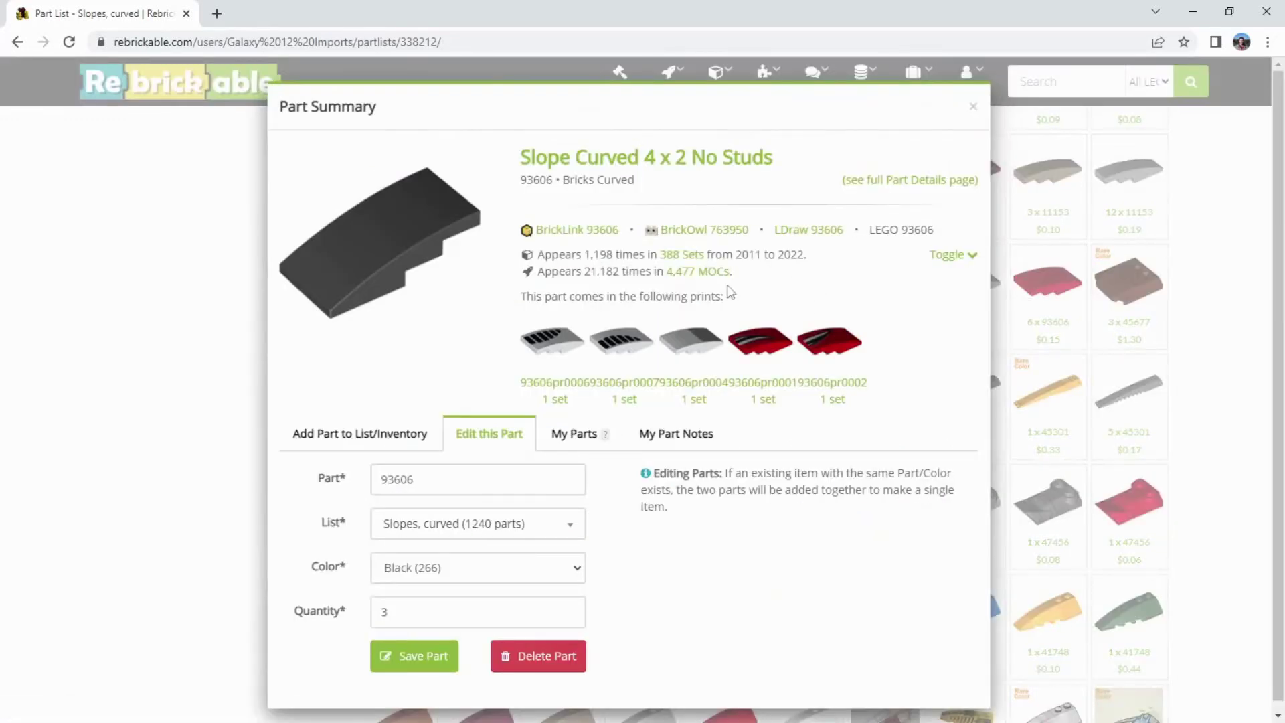
pyautogui.scroll(-1, 723, 288)
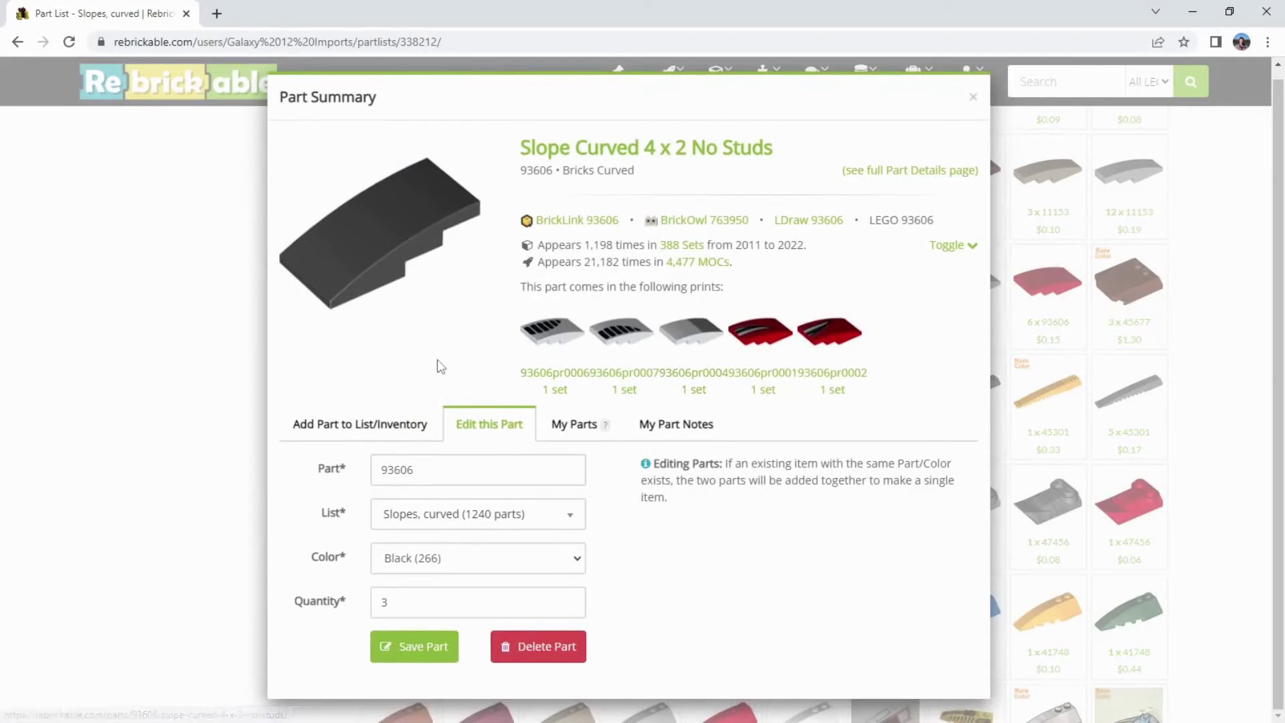
pyautogui.click(377, 432)
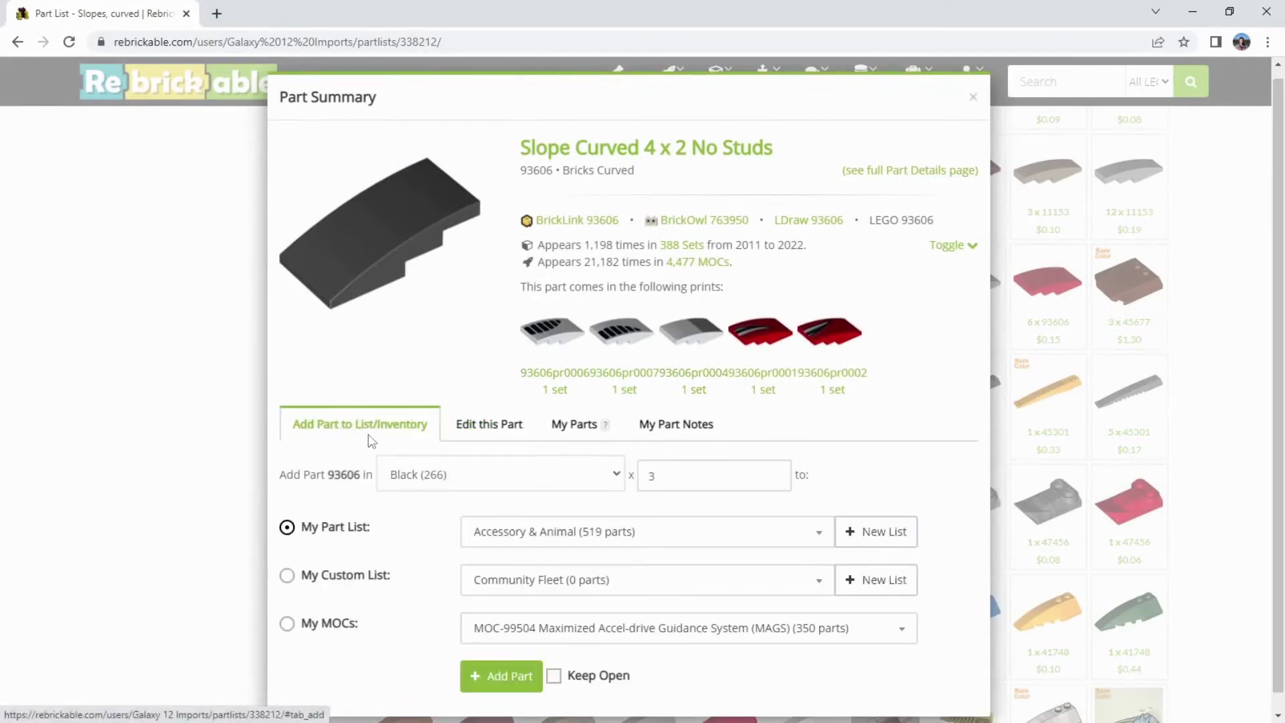
# - Add 16 Yellow 93606 slopes to the St Louis PAB list
pyautogui.click(606, 479)
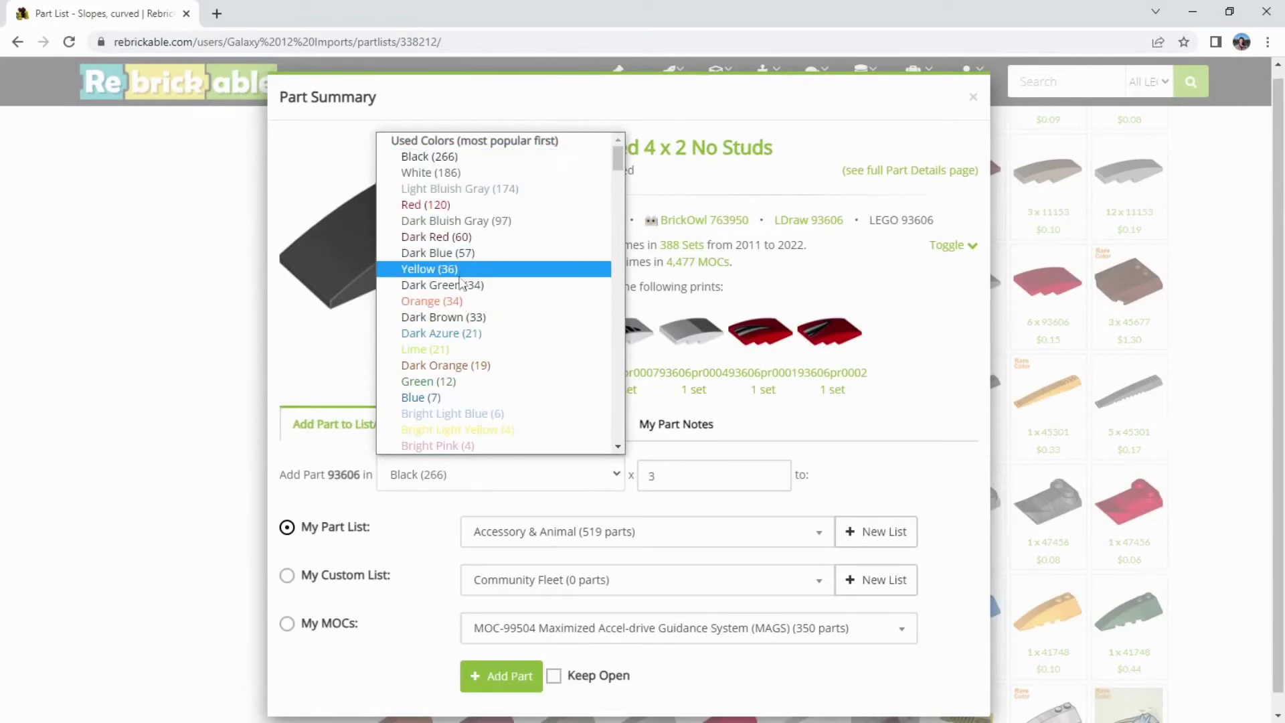
pyautogui.press('Escape')
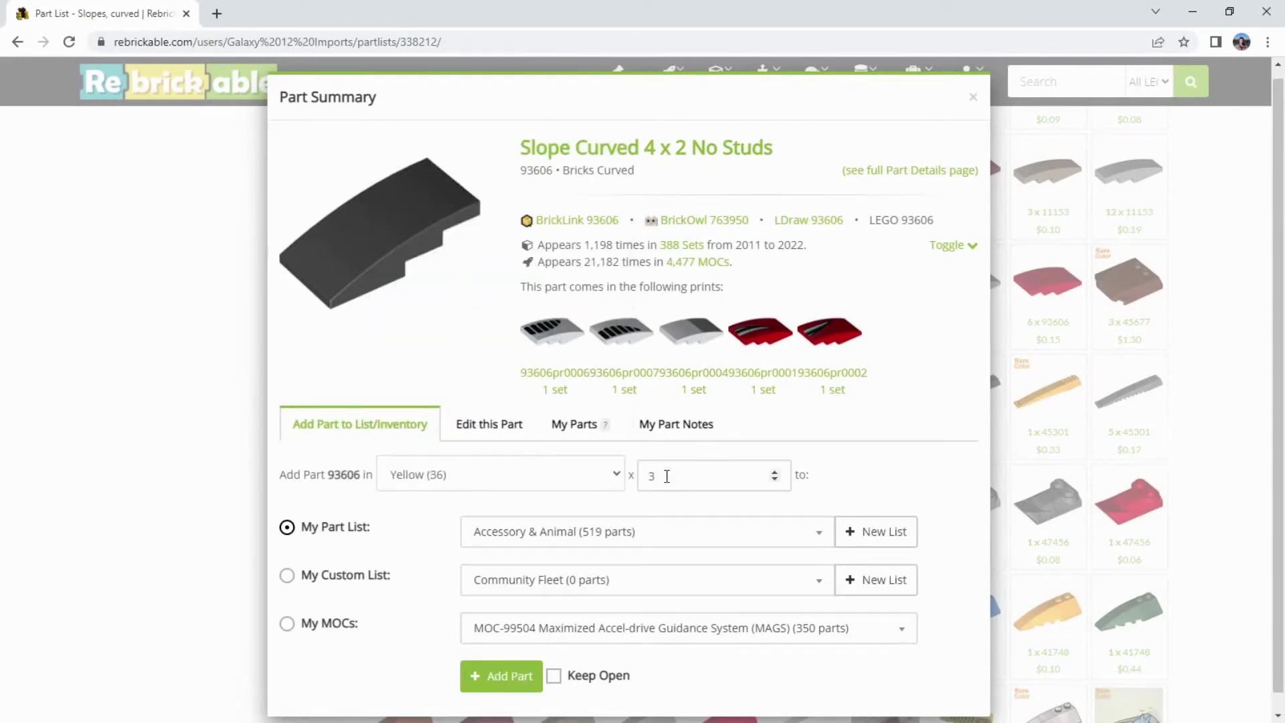
pyautogui.moveTo(666, 477); pyautogui.dragTo(609, 478)
pyautogui.write('16')
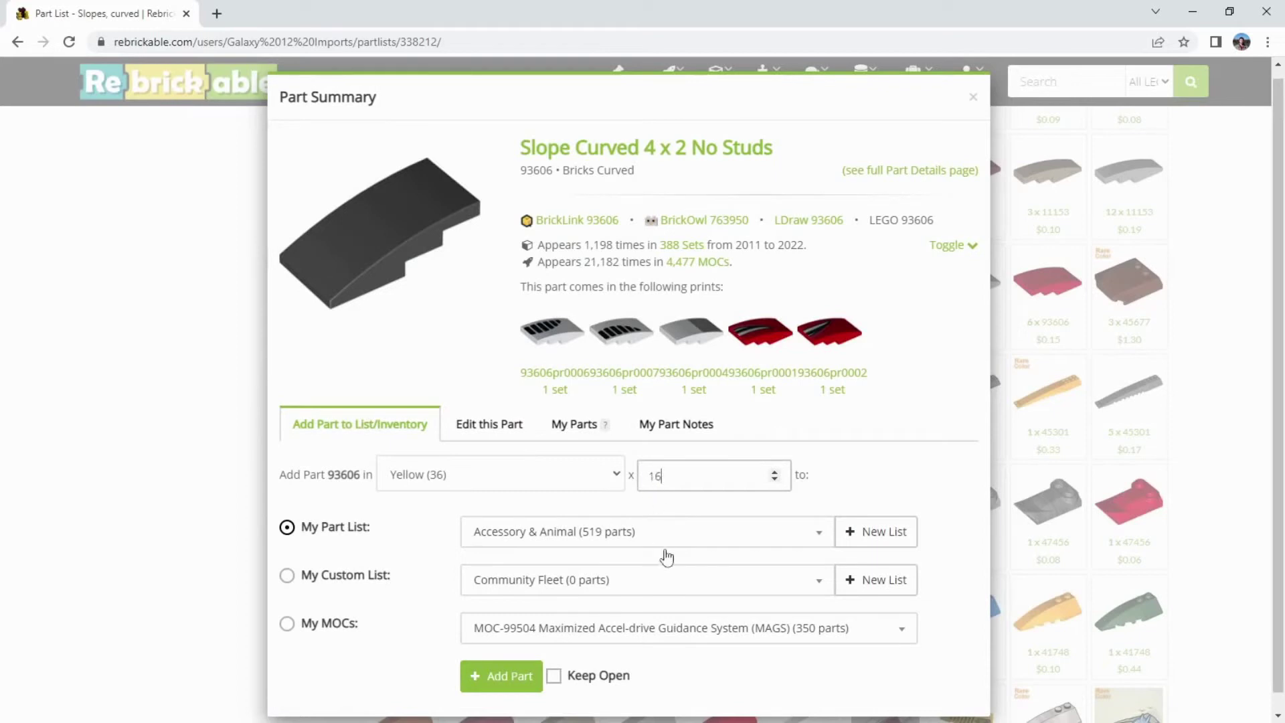
pyautogui.click(586, 544)
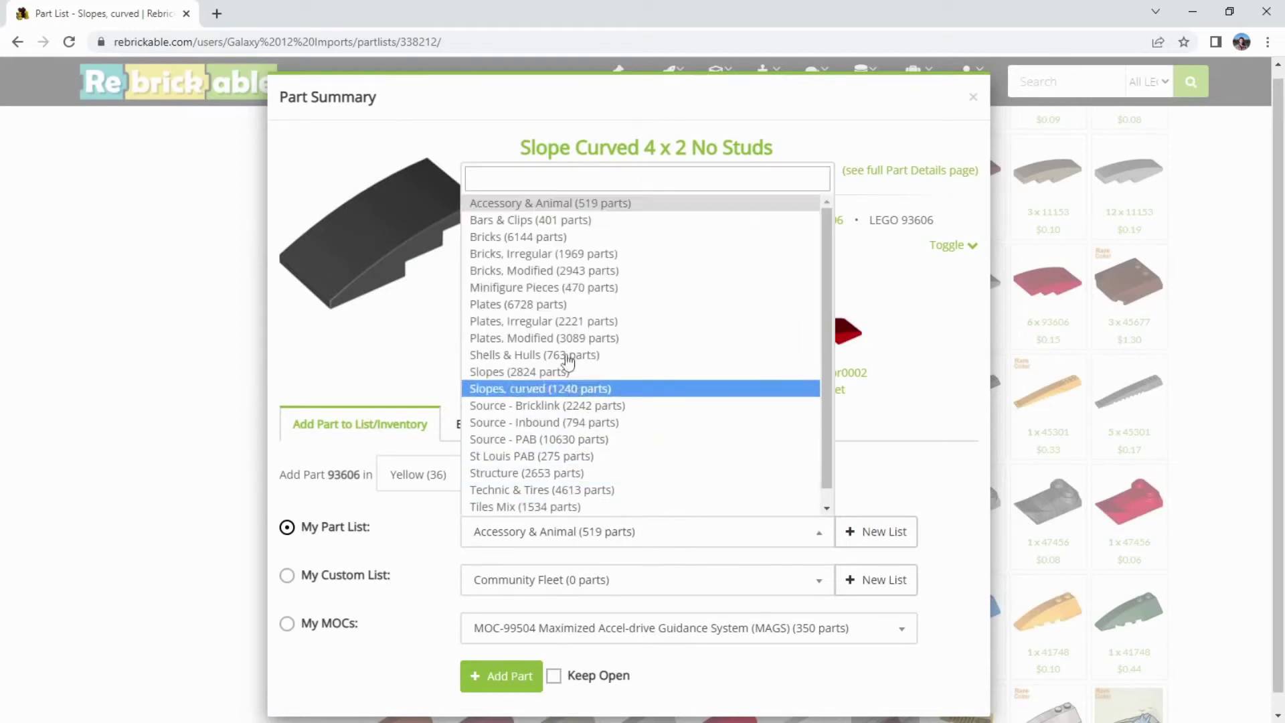
pyautogui.click(560, 455)
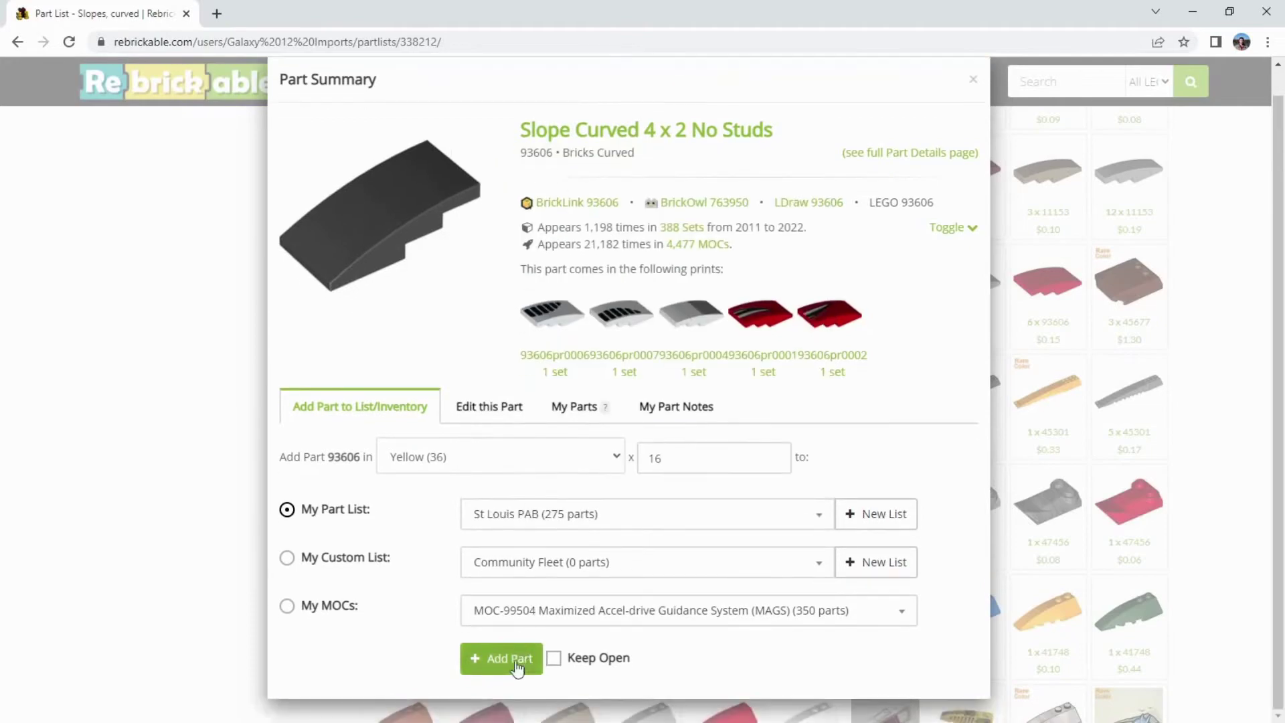
pyautogui.click(507, 661)
pyautogui.scroll(15, 488, 221)
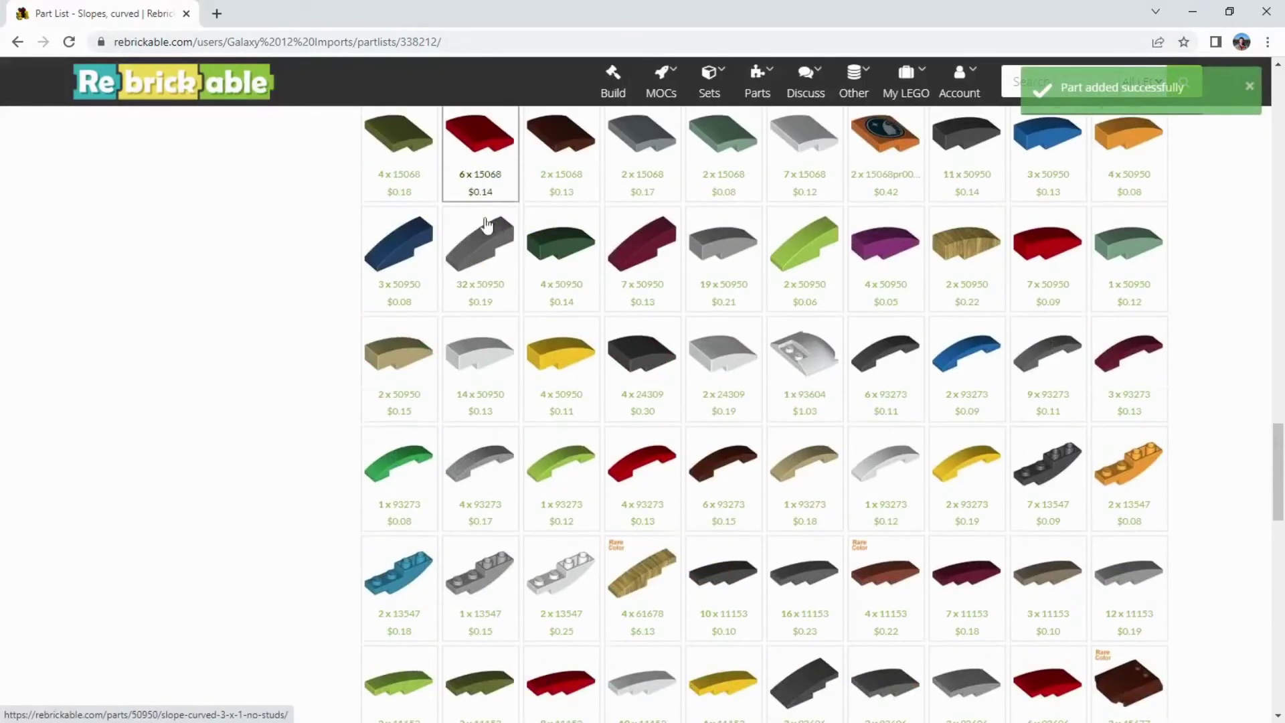
# - Open the St Louis PAB list and delete the 93609 arm entry
pyautogui.scroll(5, 587, 241)
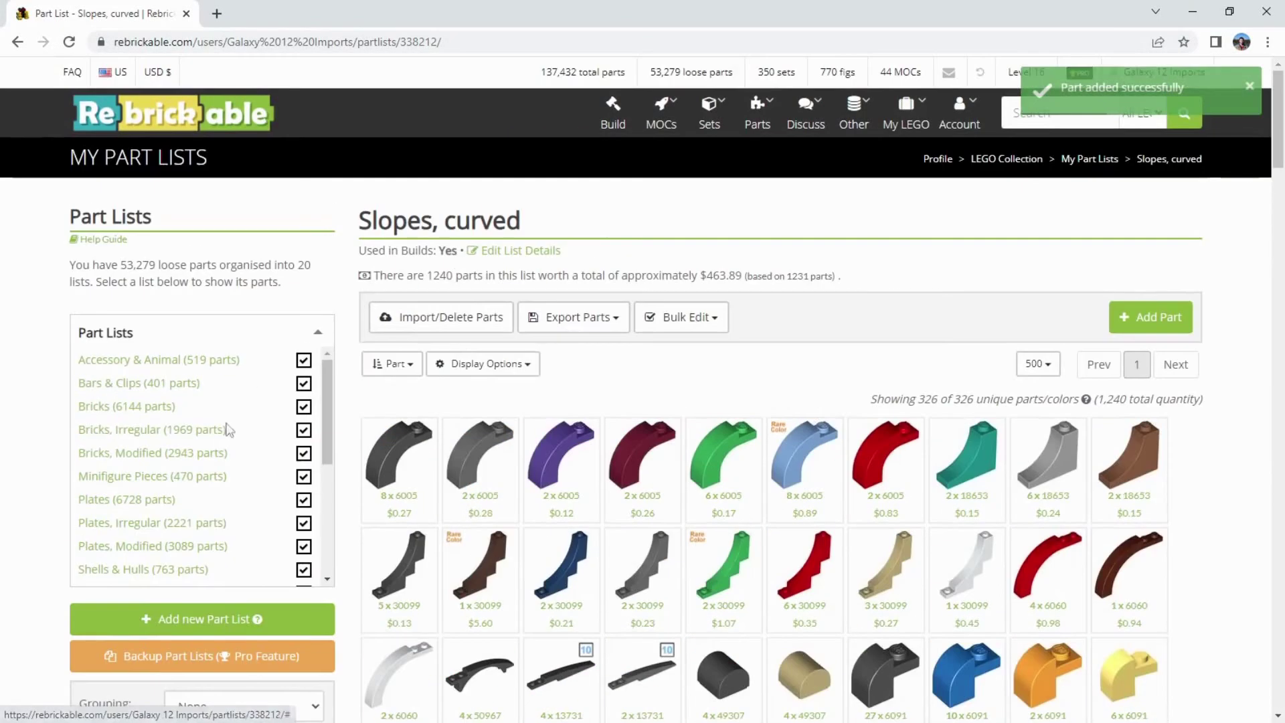
pyautogui.scroll(-2, 130, 515)
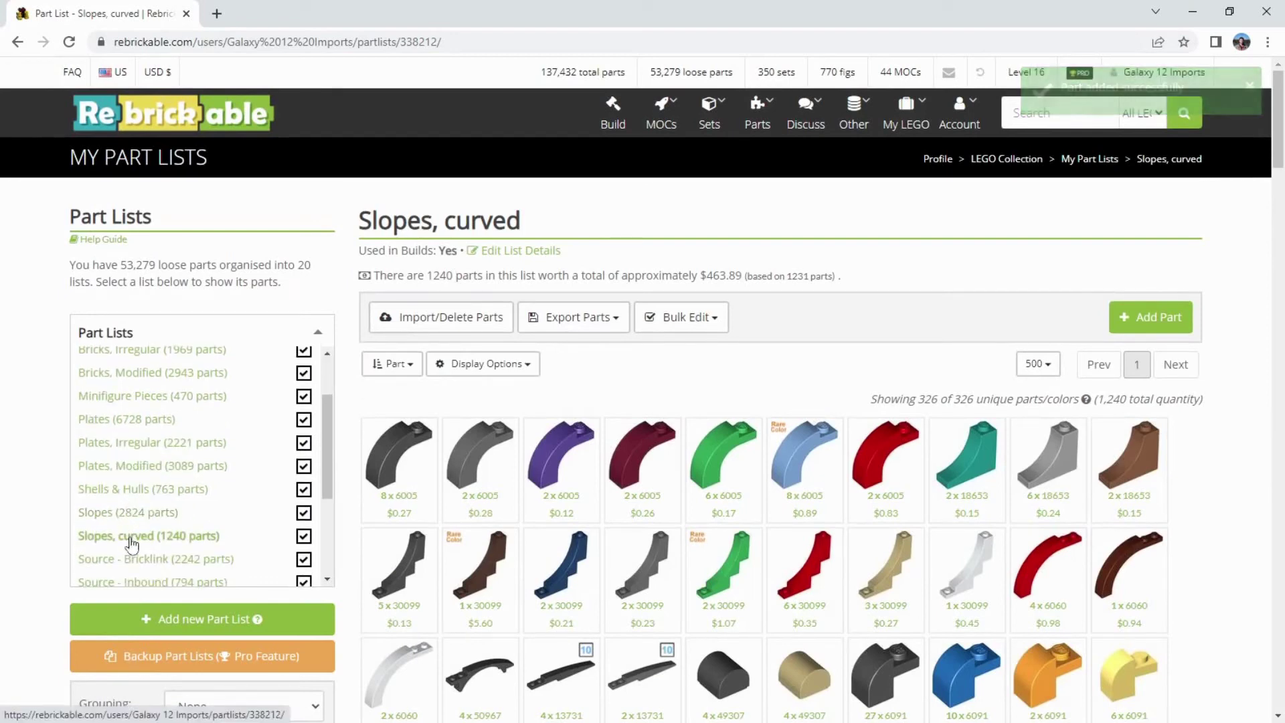
pyautogui.scroll(-3, 130, 508)
pyautogui.click(137, 462)
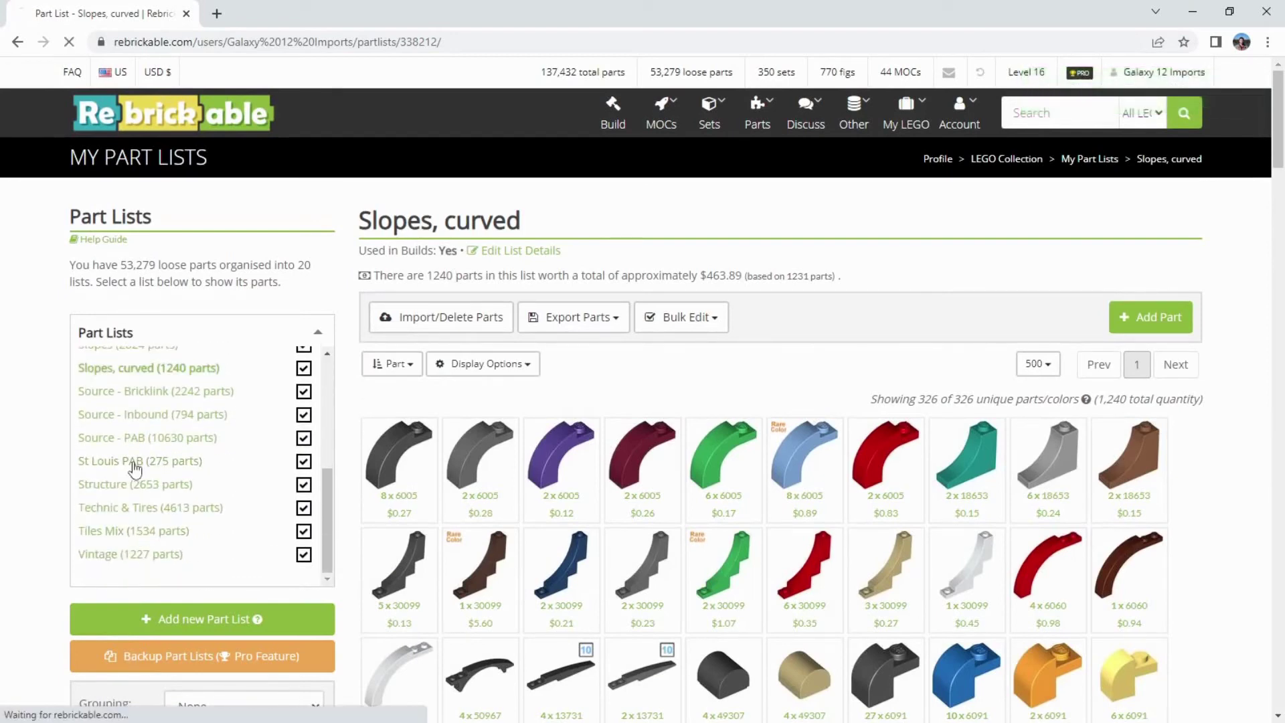
pyautogui.click(418, 461)
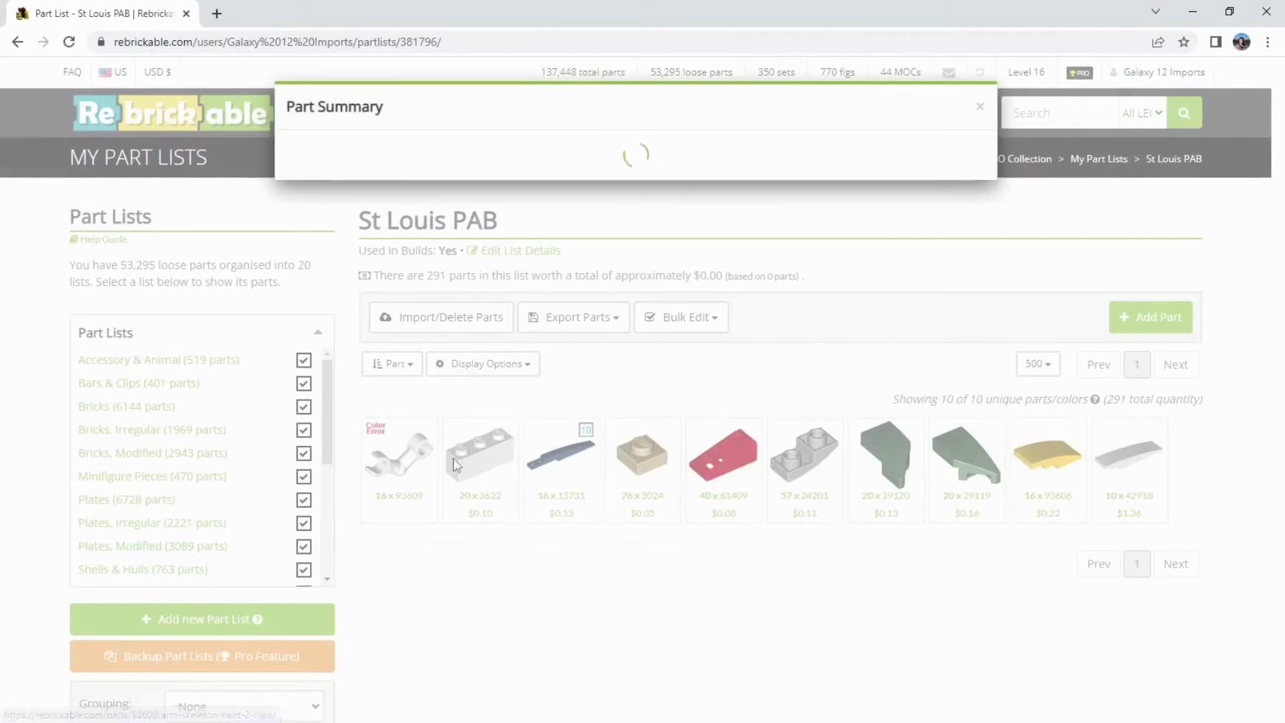
pyautogui.click(560, 594)
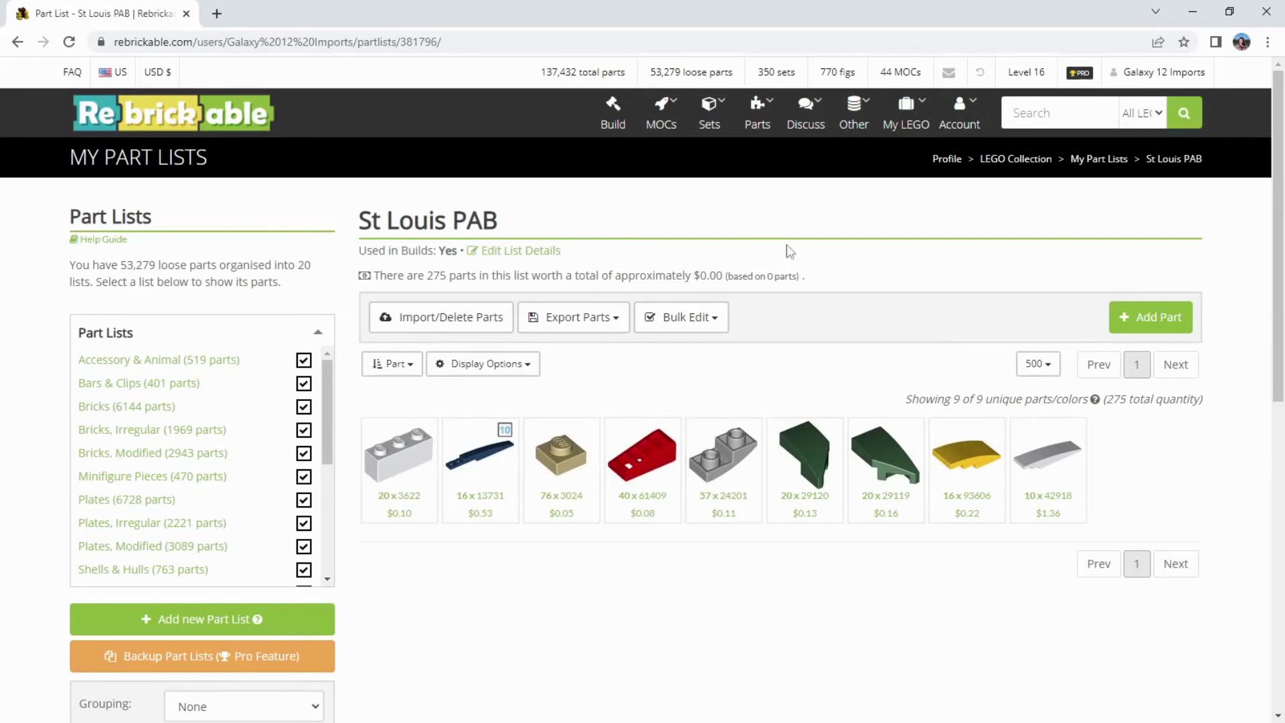
# - Start an Add Part form for St Louis PAB and pick the 3001 Brick 2 x 4
pyautogui.click(1122, 322)
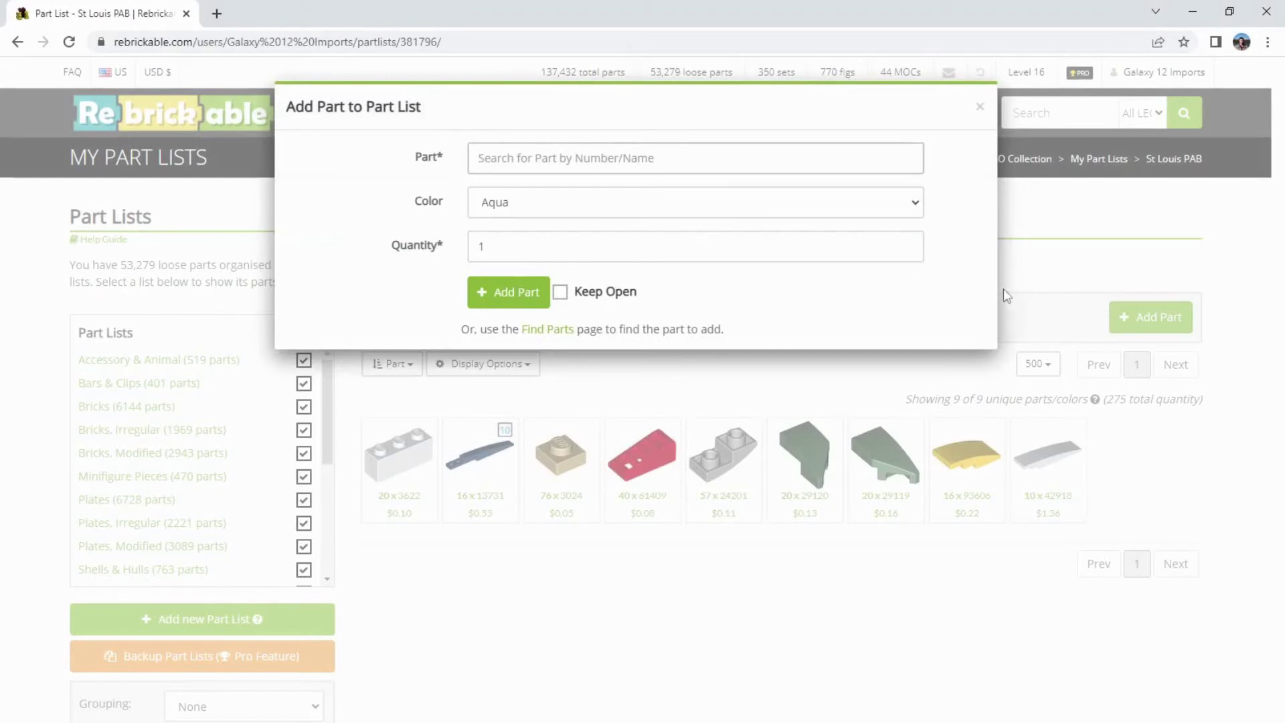
pyautogui.moveTo(863, 104); pyautogui.dragTo(934, 207)
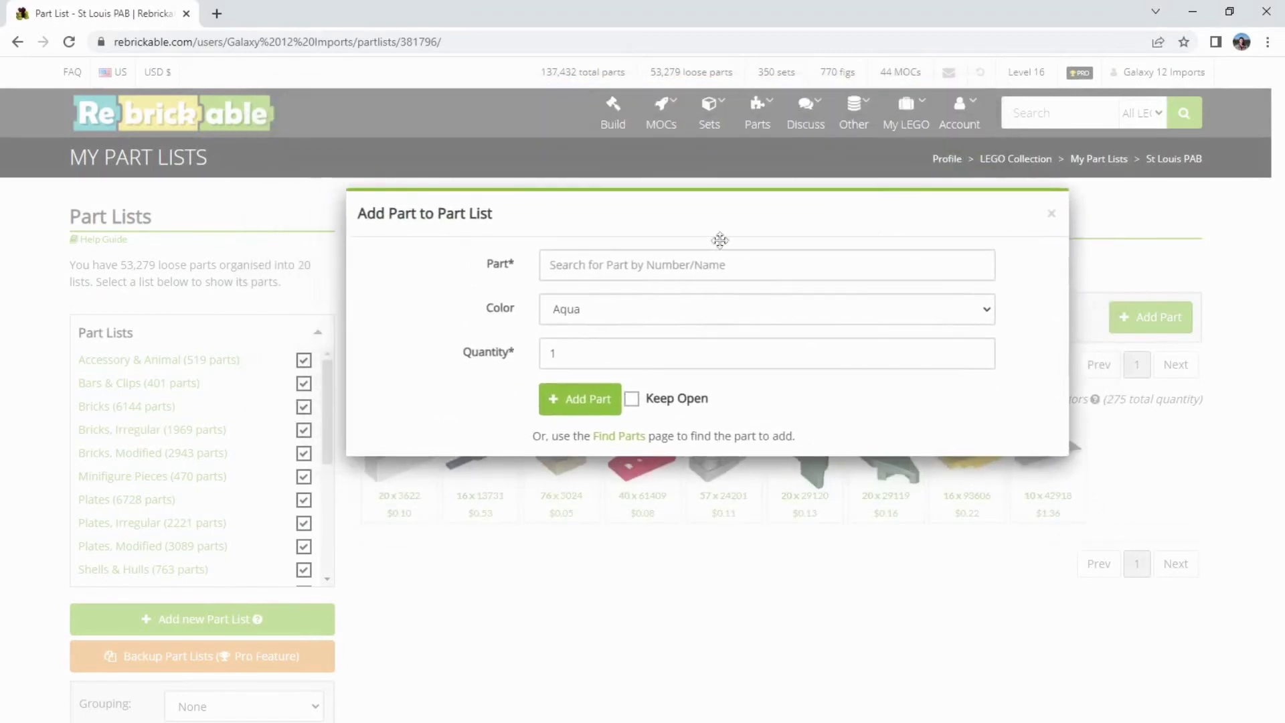
pyautogui.click(608, 266)
pyautogui.write('3001')
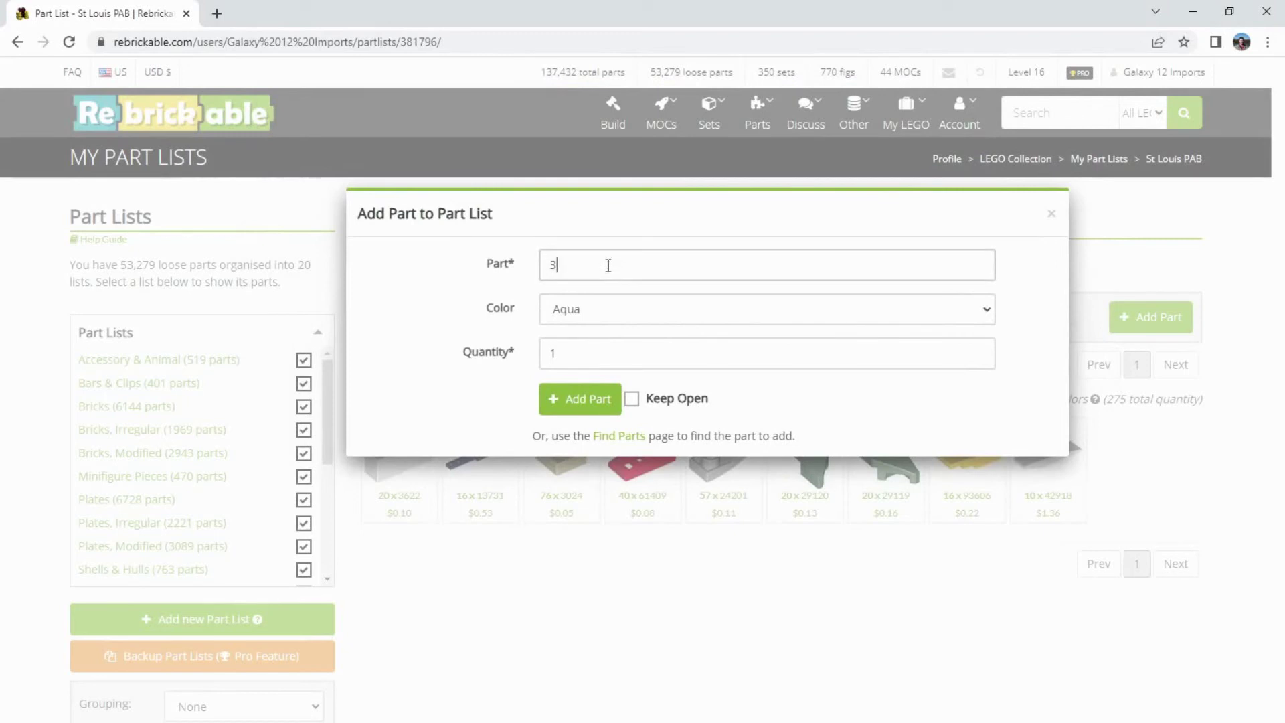
pyautogui.click(579, 305)
# - Browse the 3001 brick's colour list, leaving Aqua selected
pyautogui.click(579, 309)
pyautogui.scroll(-5, 624, 487)
pyautogui.scroll(-20, 625, 490)
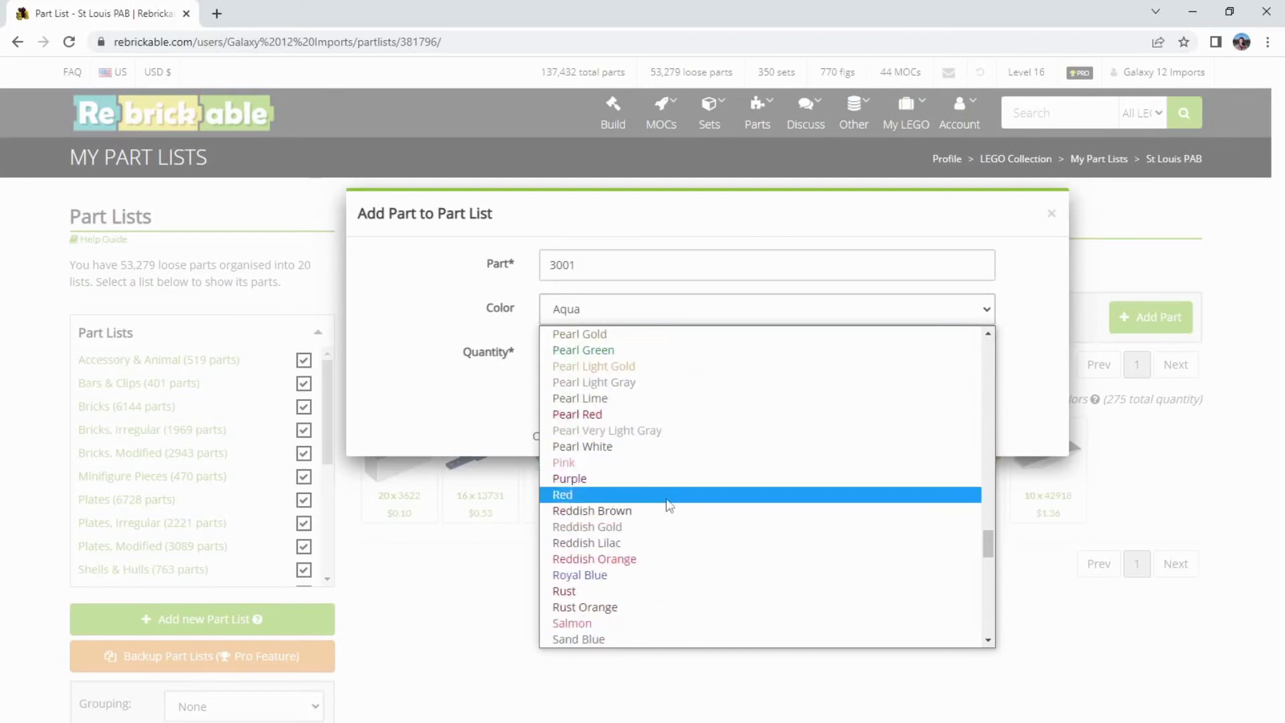
pyautogui.scroll(20, 706, 519)
pyautogui.scroll(5, 706, 519)
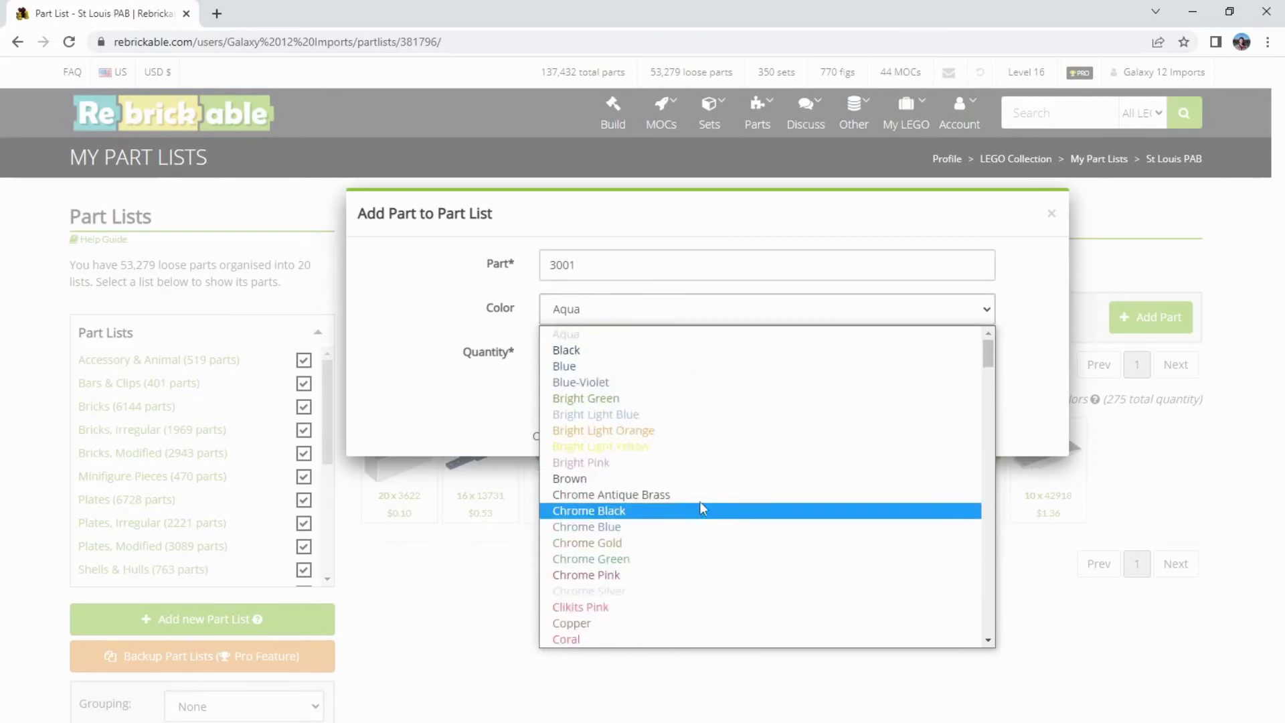
pyautogui.scroll(-20, 701, 500)
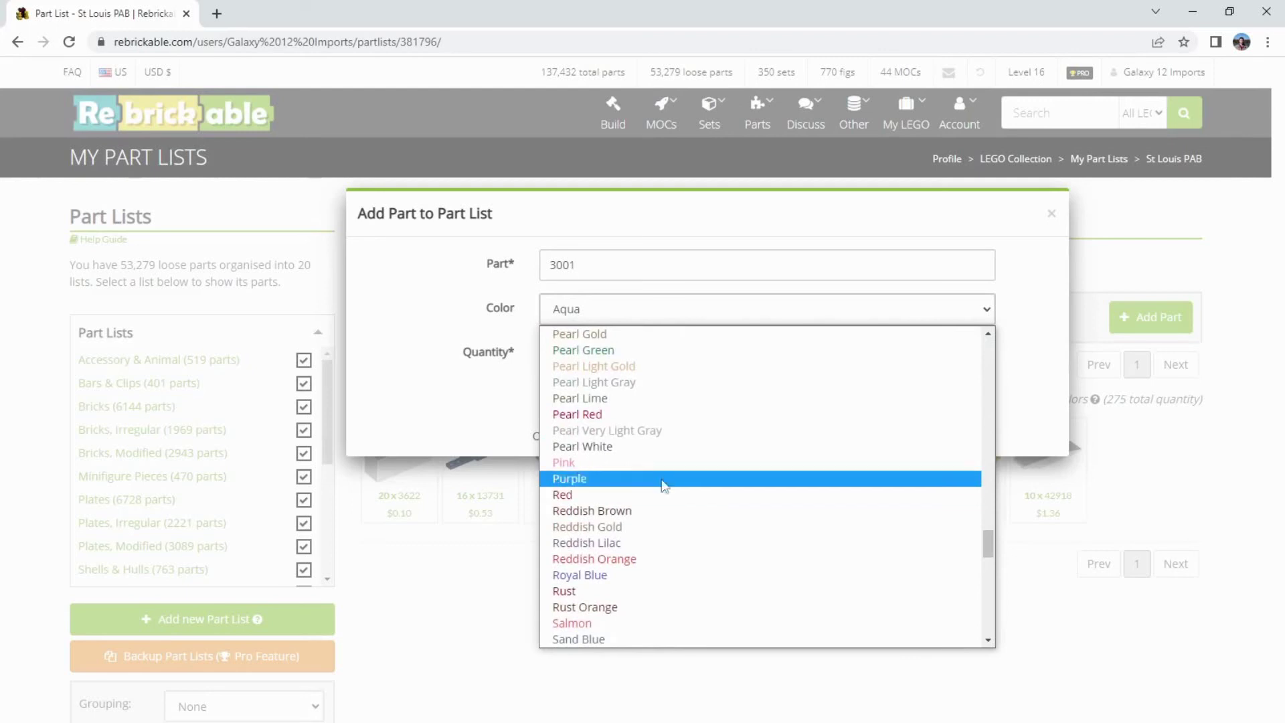
pyautogui.scroll(12, 670, 485)
pyautogui.scroll(5, 654, 482)
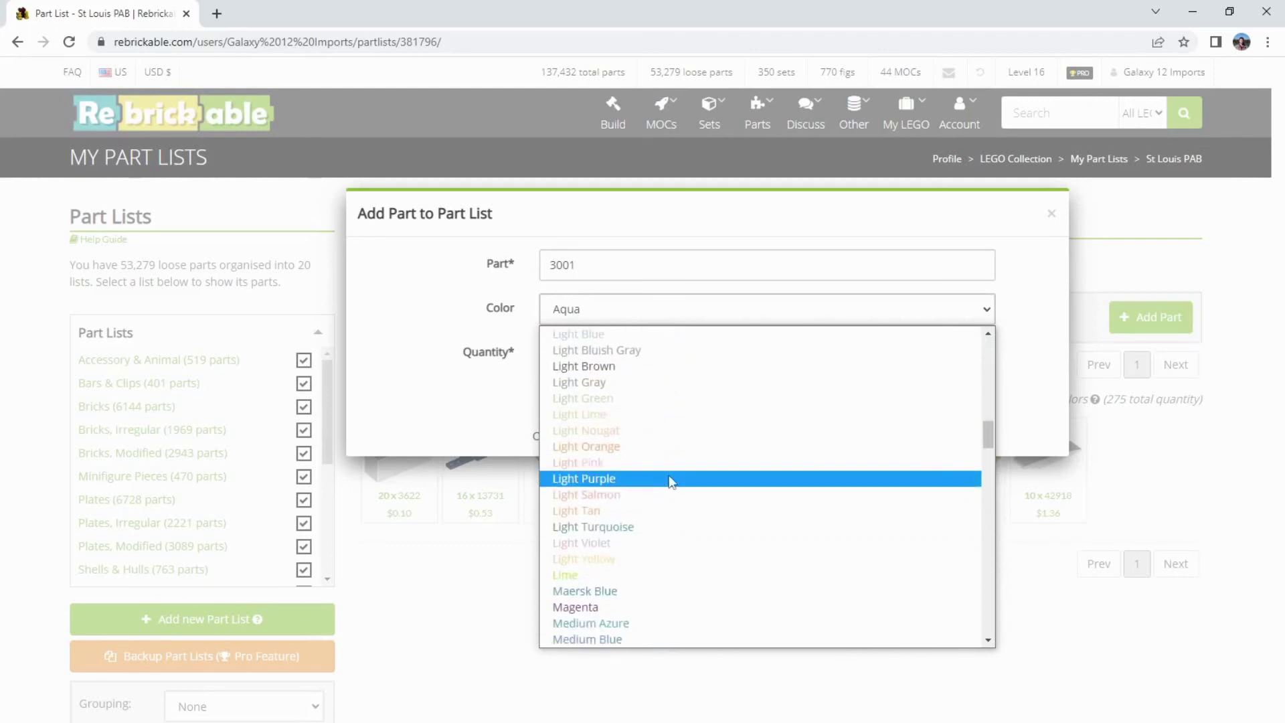
pyautogui.scroll(-10, 668, 480)
pyautogui.scroll(-20, 669, 466)
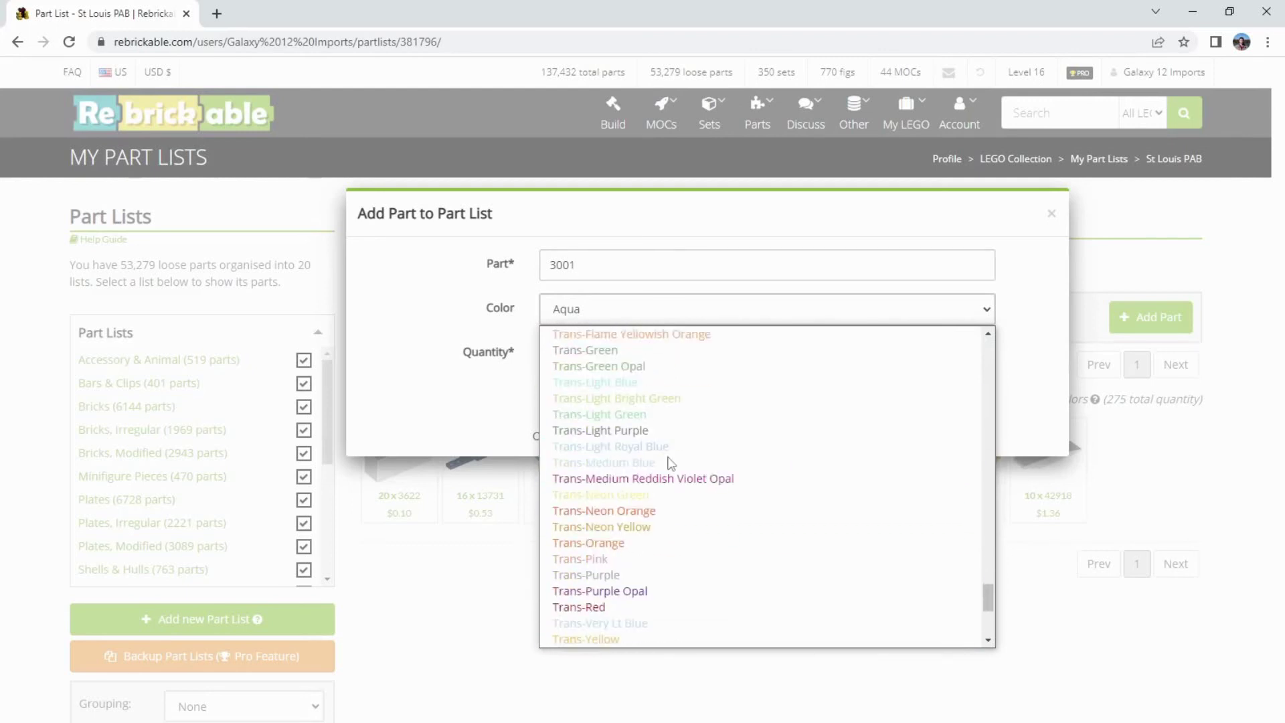
pyautogui.scroll(20, 670, 462)
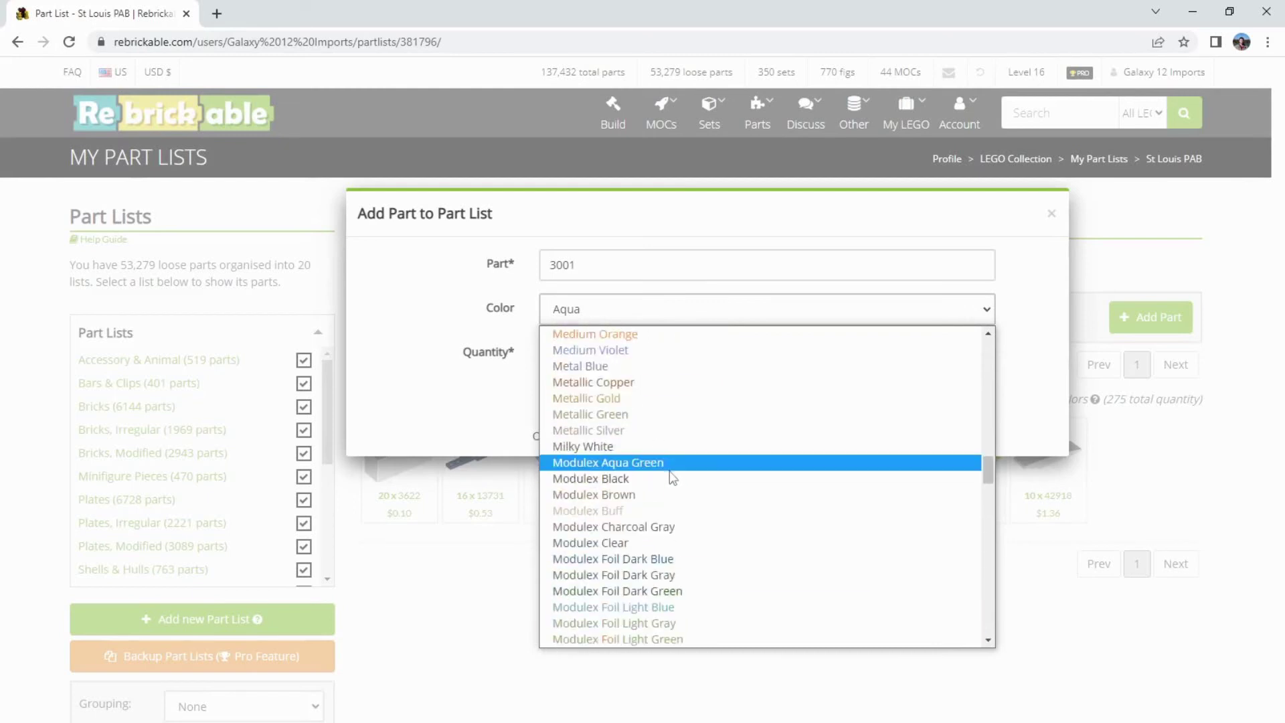
pyautogui.scroll(-10, 669, 469)
pyautogui.scroll(12, 669, 475)
pyautogui.scroll(13, 670, 478)
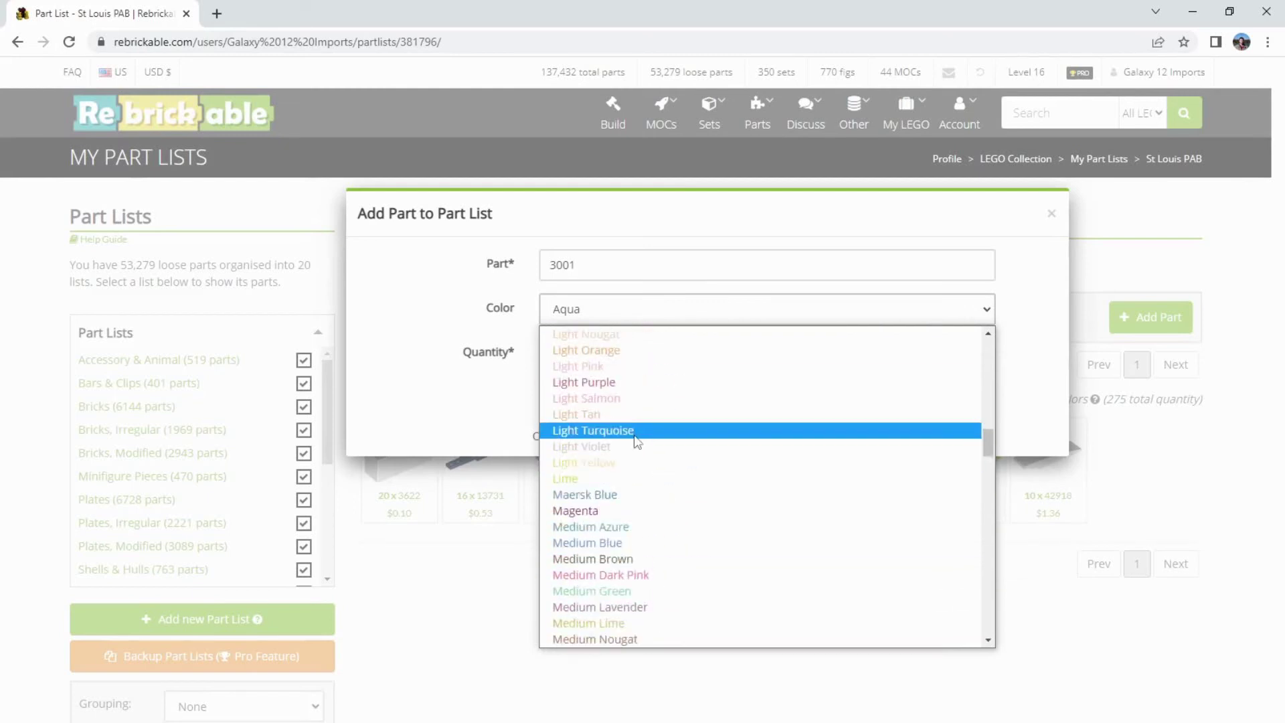
pyautogui.click(493, 406)
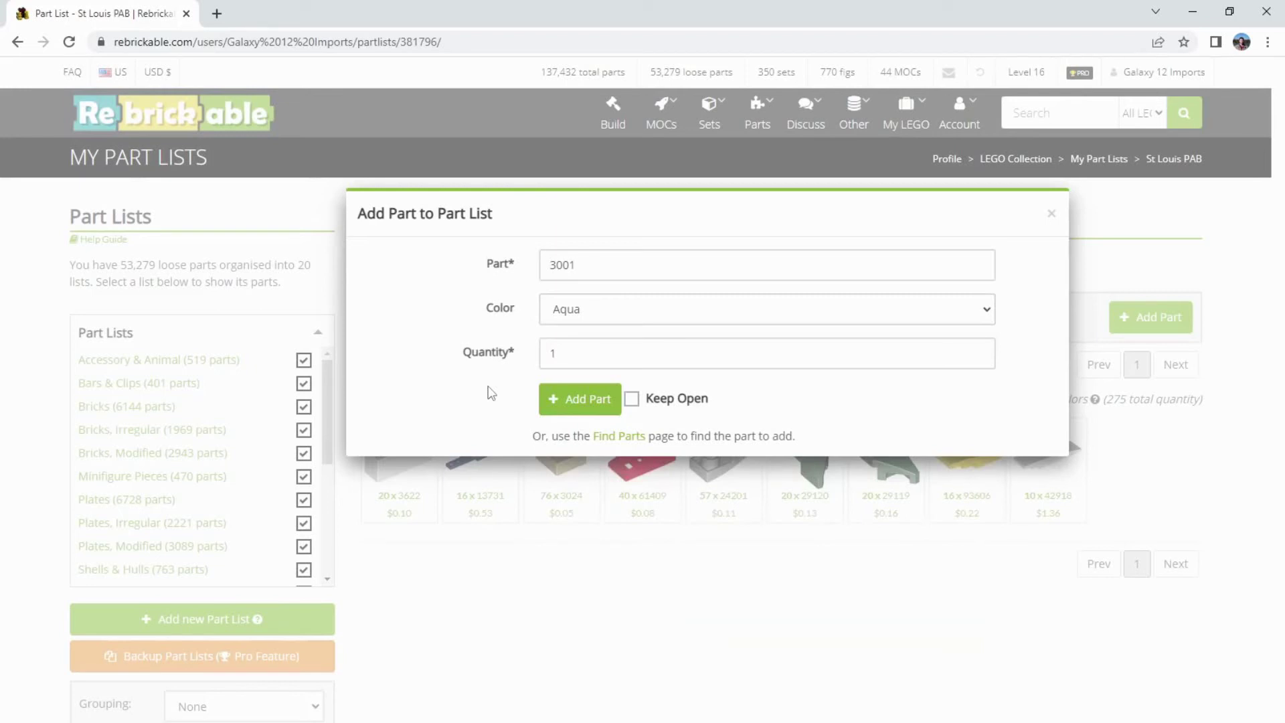
# - Review part suggestions and colours, tick Keep Open, then close the form without adding
pyautogui.click(598, 264)
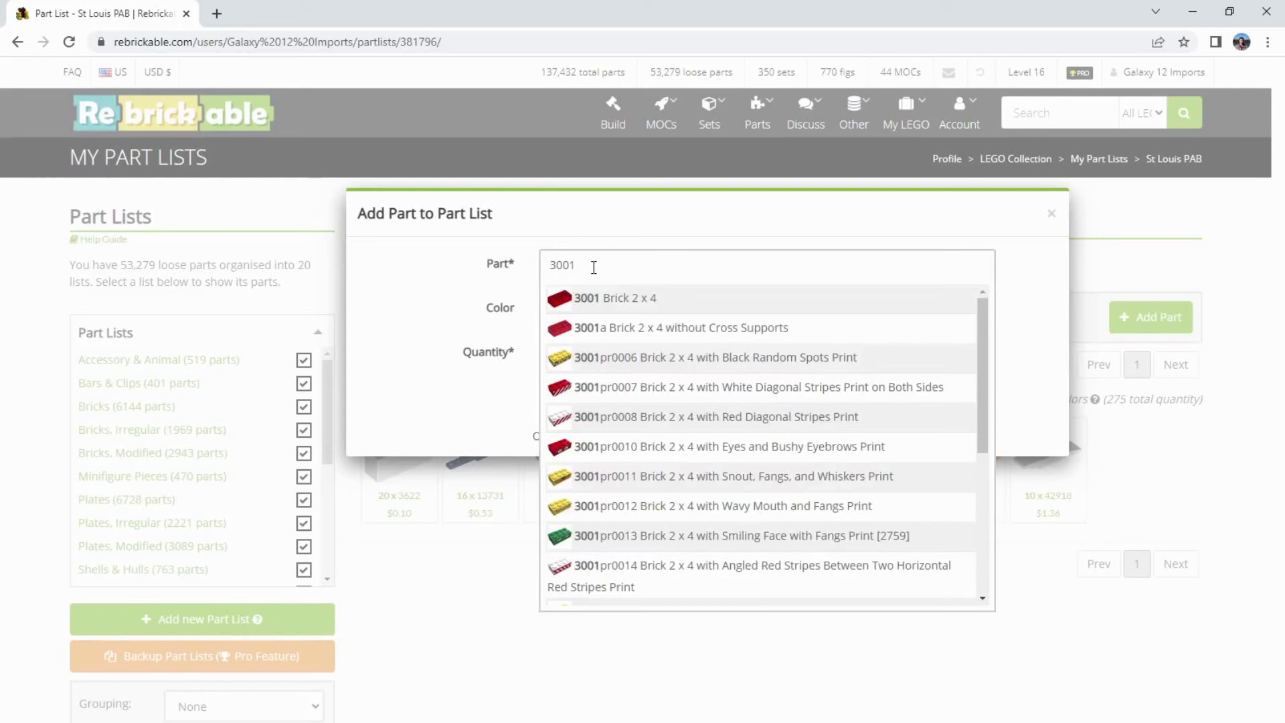
pyautogui.click(501, 257)
pyautogui.click(602, 309)
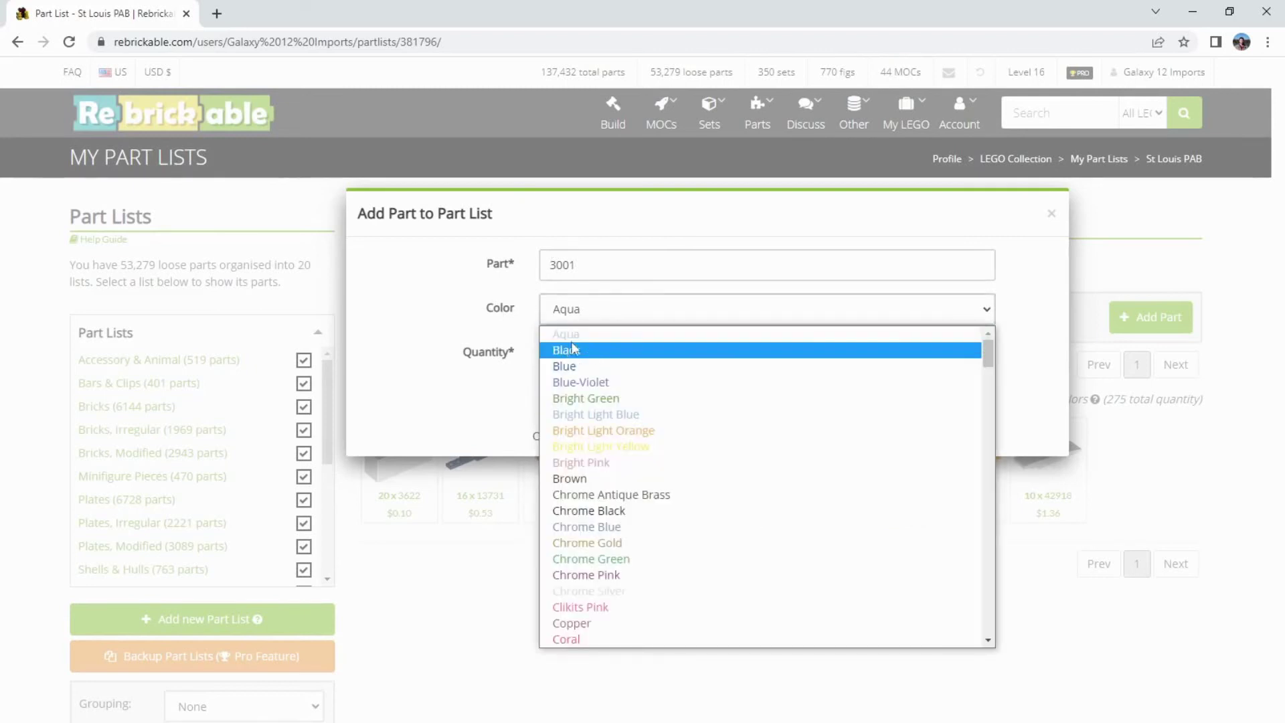
pyautogui.click(572, 345)
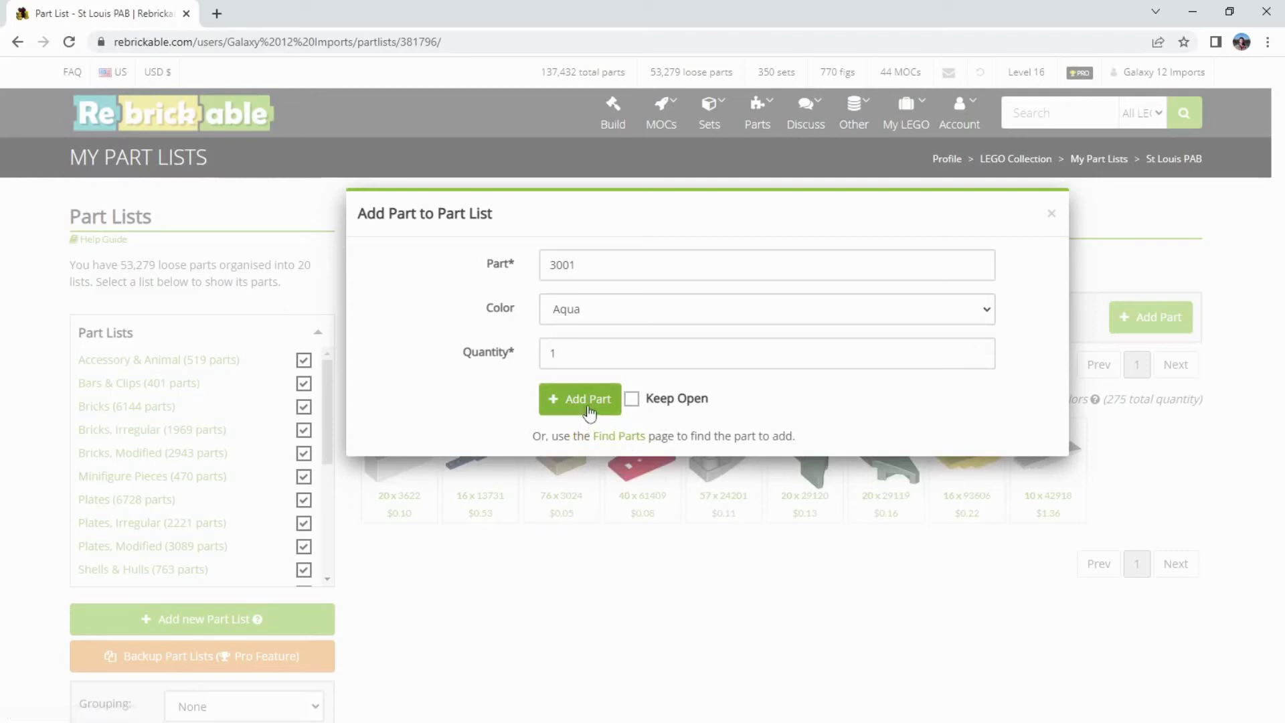
pyautogui.click(631, 399)
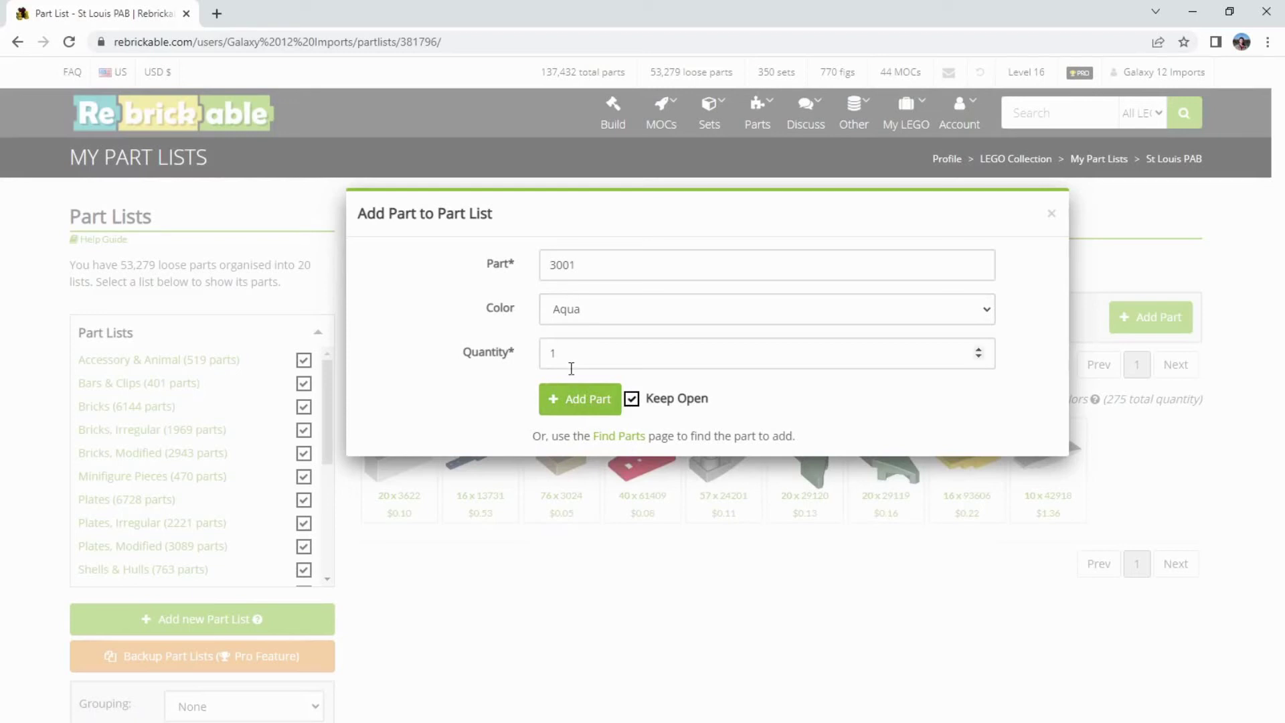
pyautogui.click(1050, 214)
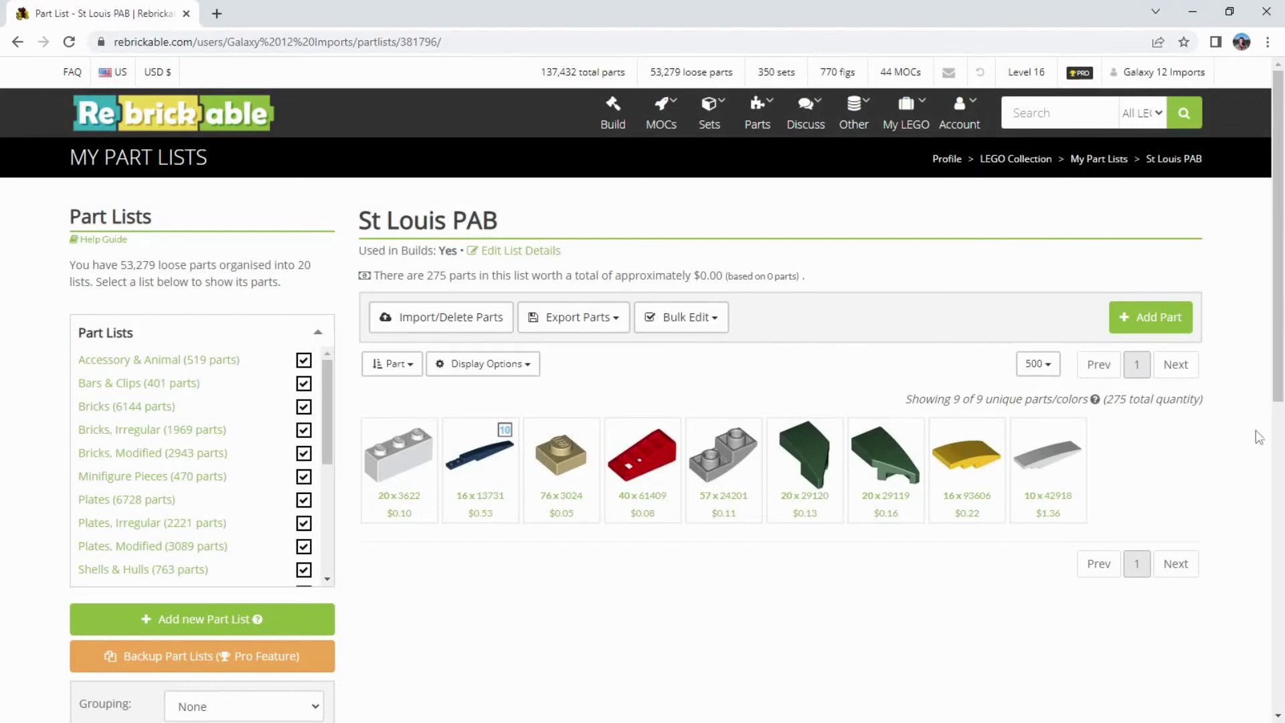
# - In the St Louis PAB CSV file, correct part number 93609 to 93606
pyautogui.hotkey('alt', 'Tab')
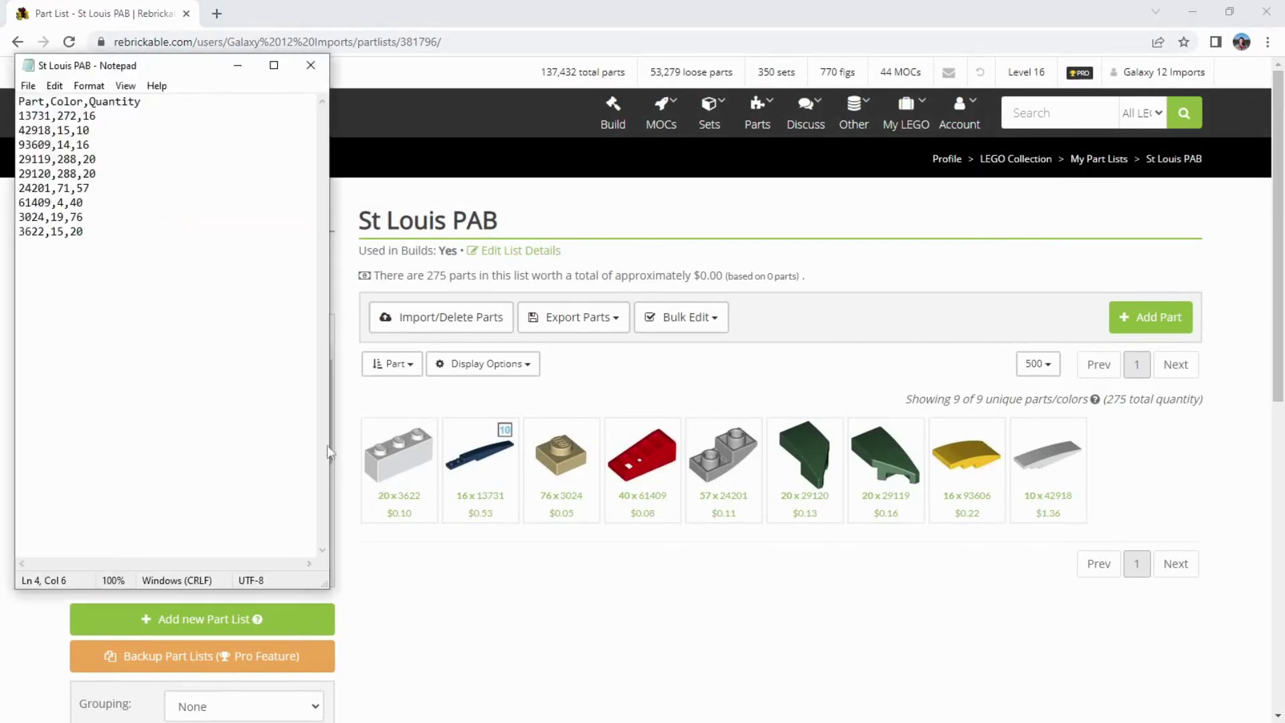
pyautogui.click(54, 149)
pyautogui.press('BackSpace')
pyautogui.write('6')
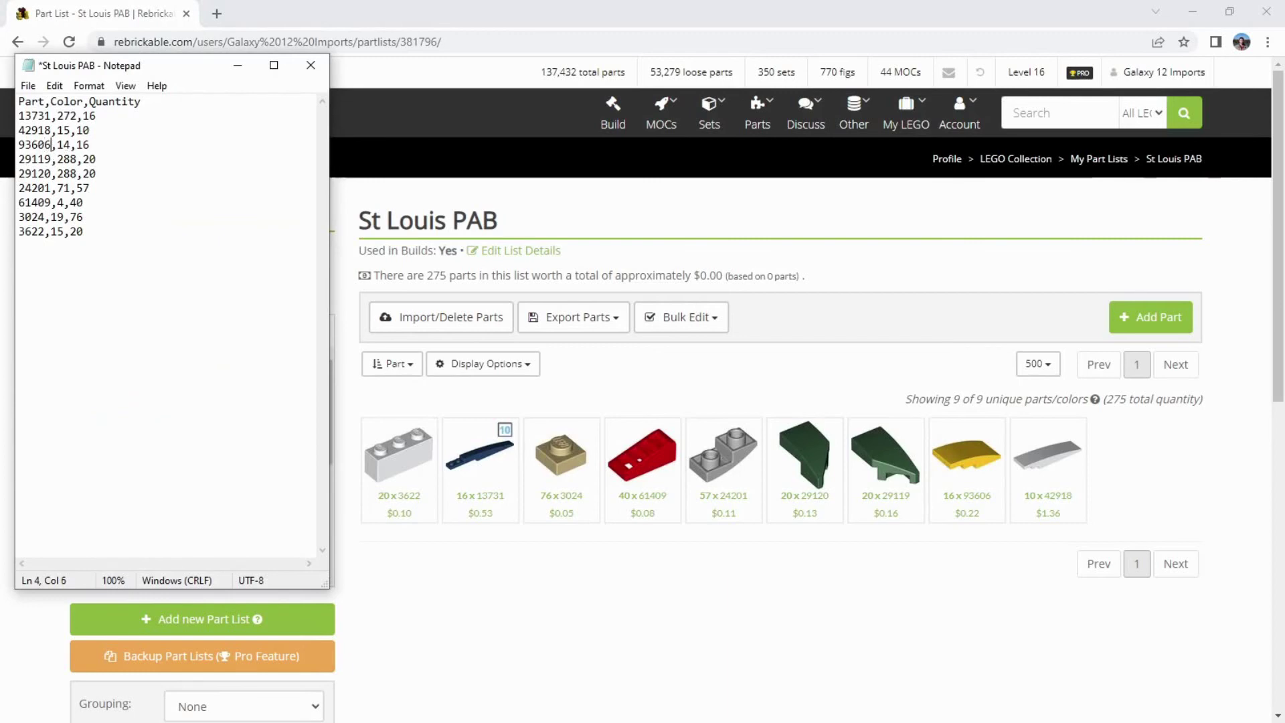
# - Save the corrected St Louis PAB file and minimize Notepad to reveal the part list
pyautogui.click(29, 87)
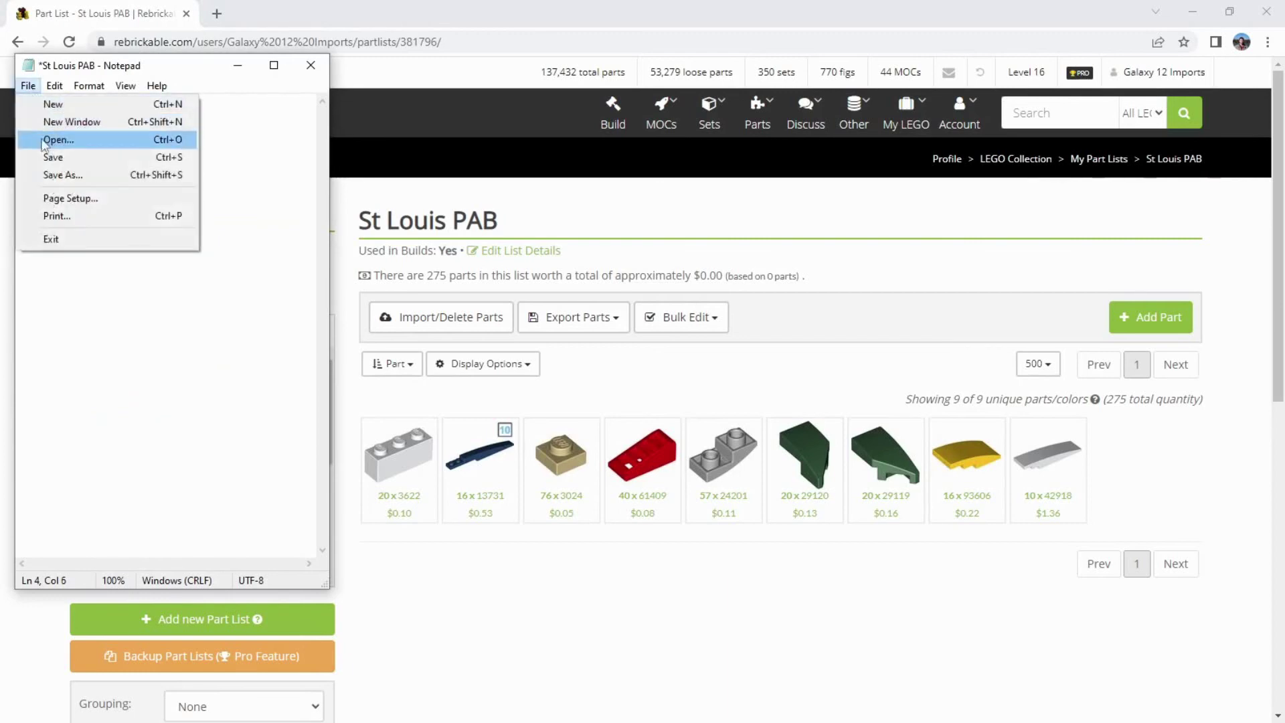
pyautogui.click(41, 158)
pyautogui.moveTo(193, 76); pyautogui.dragTo(496, 27)
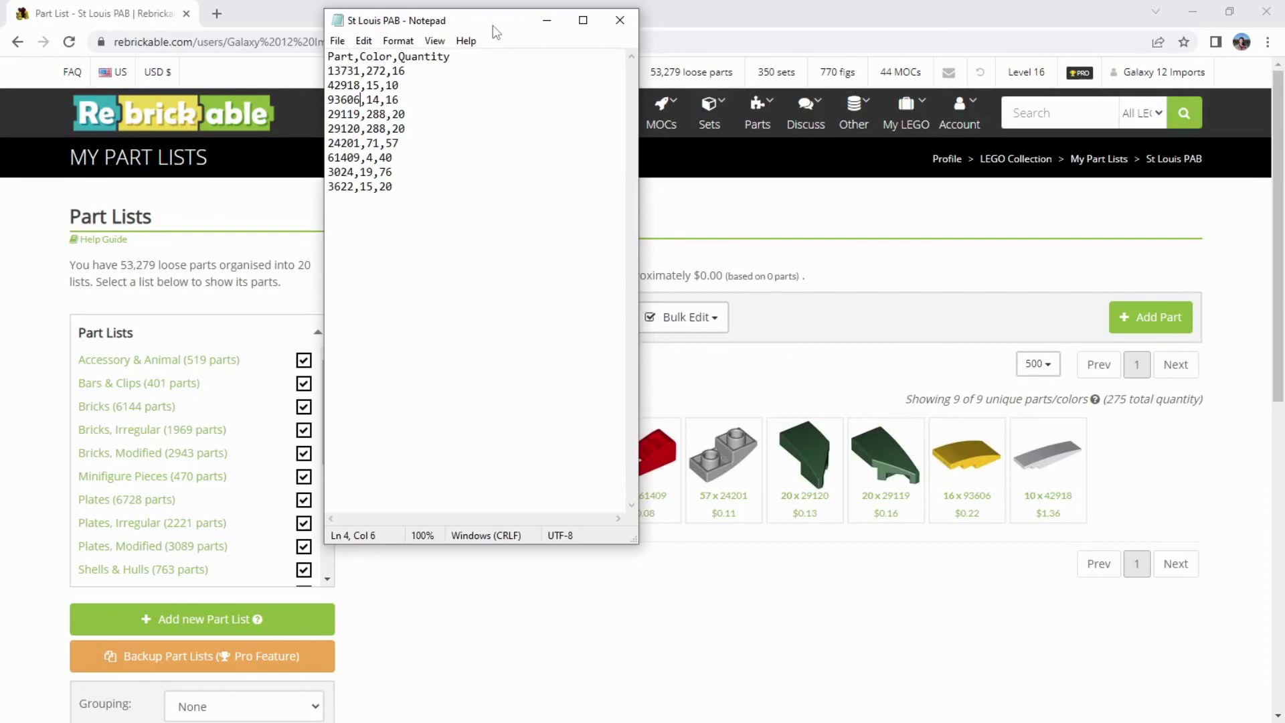
pyautogui.click(547, 20)
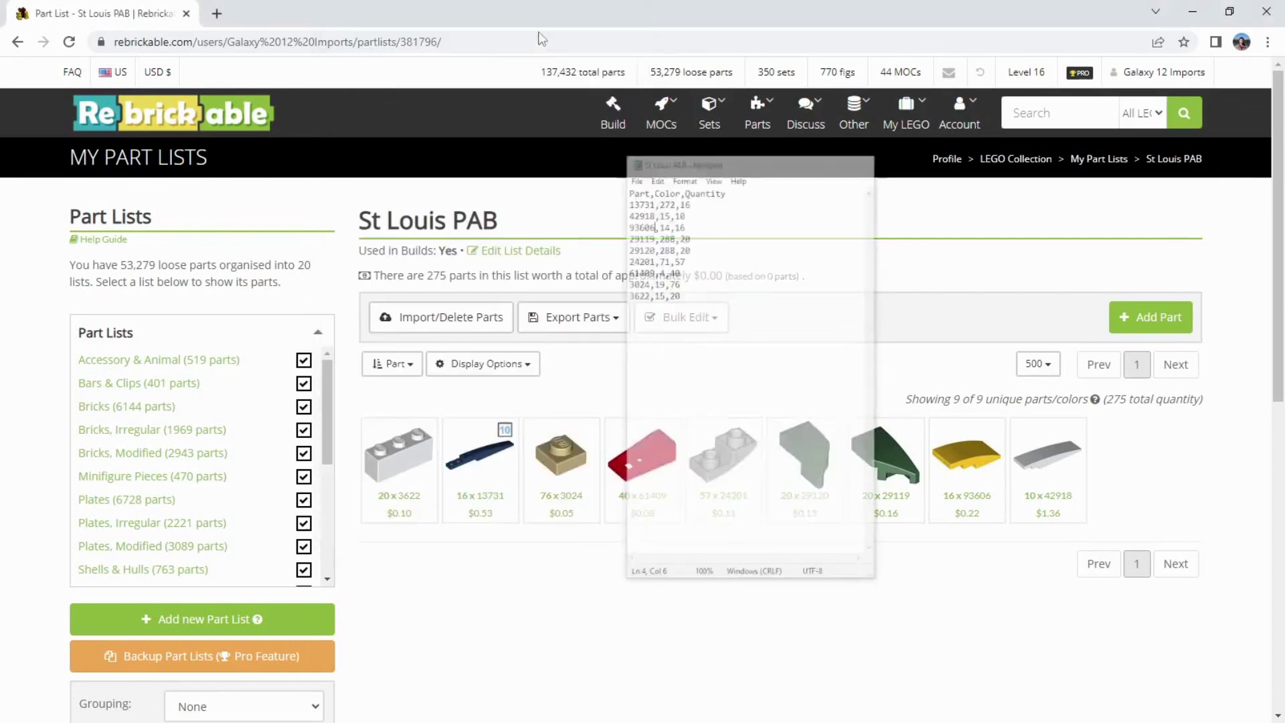
pyautogui.click(469, 328)
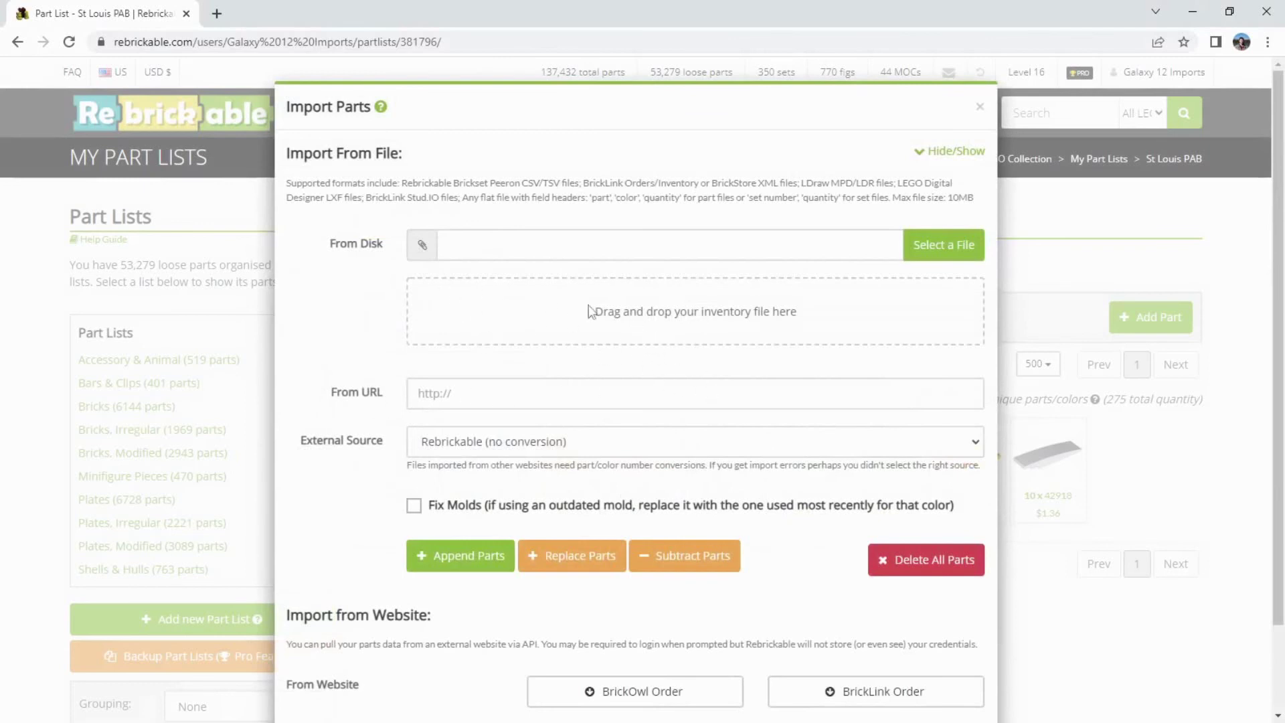
pyautogui.scroll(-2, 610, 420)
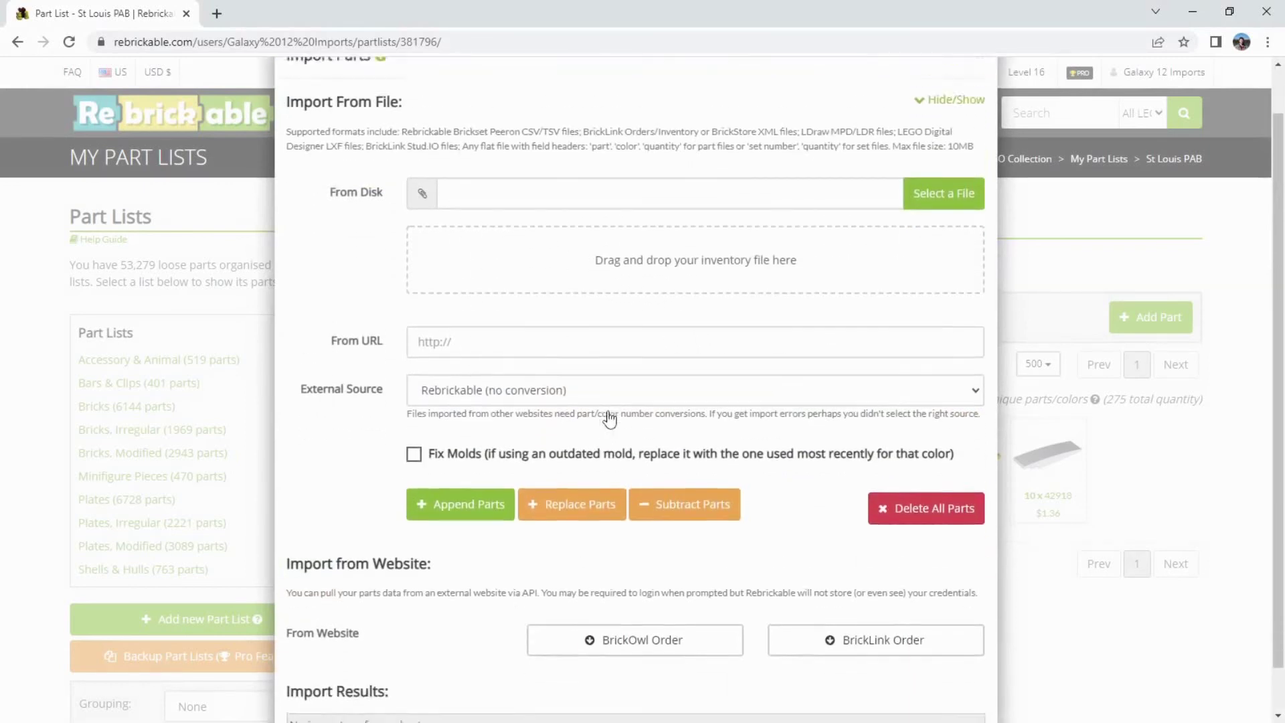
pyautogui.scroll(1, 610, 420)
pyautogui.scroll(-2, 626, 393)
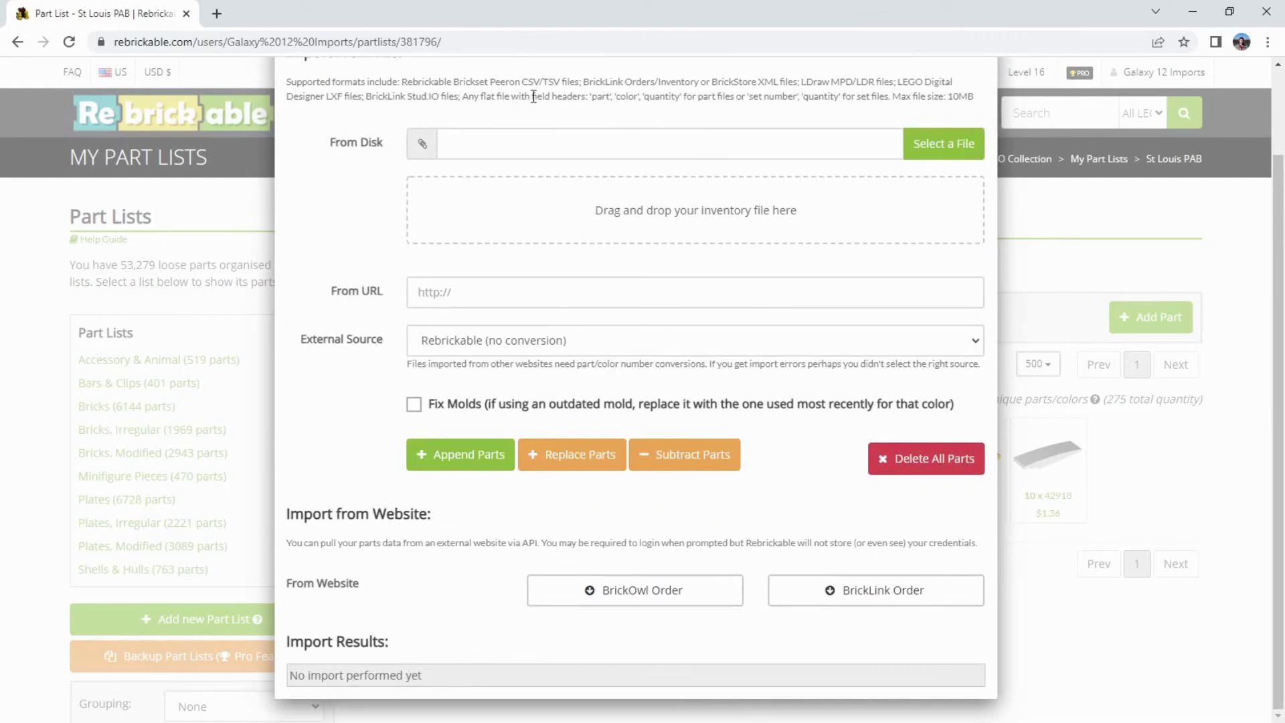
pyautogui.scroll(2, 796, 100)
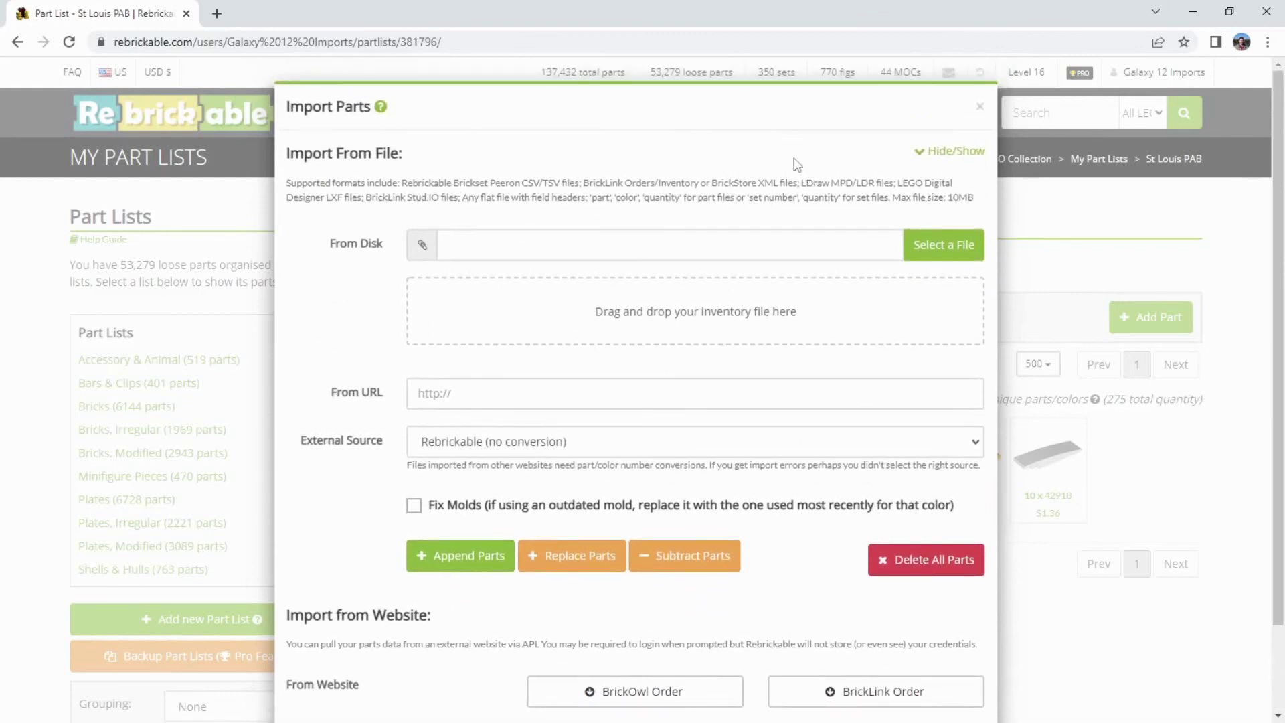
pyautogui.click(980, 106)
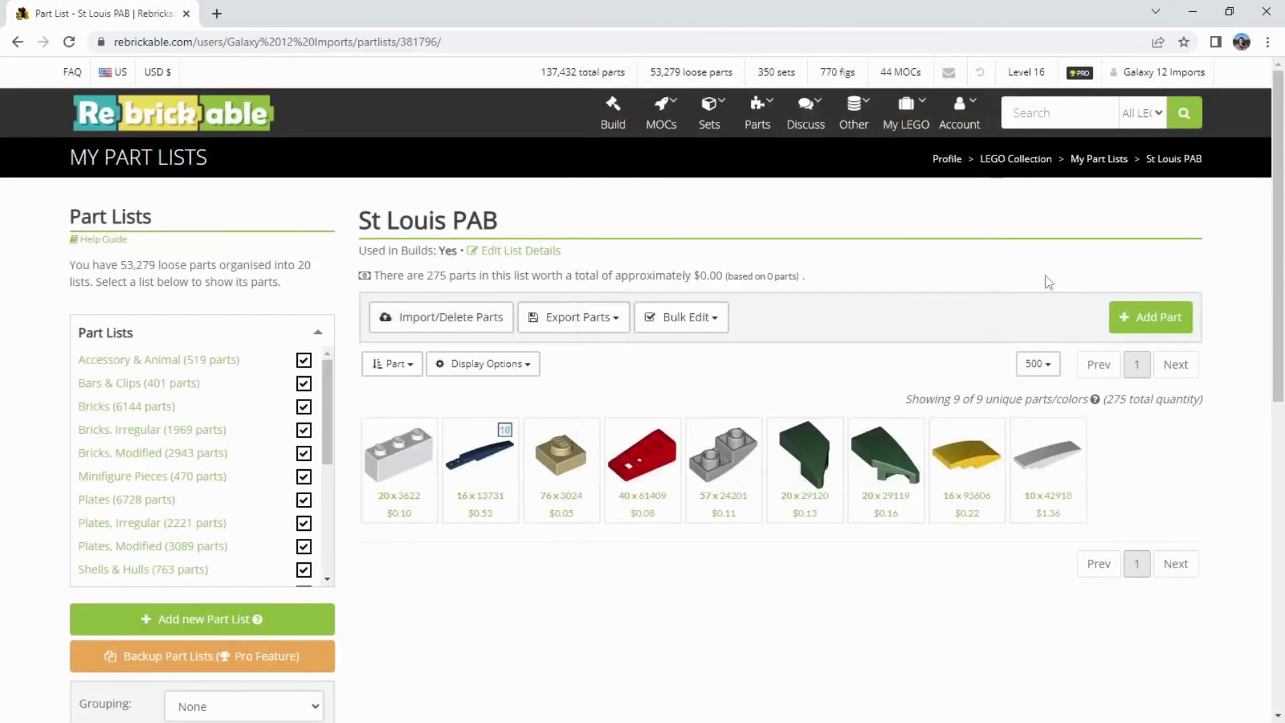
pyautogui.scroll(-3, 807, 415)
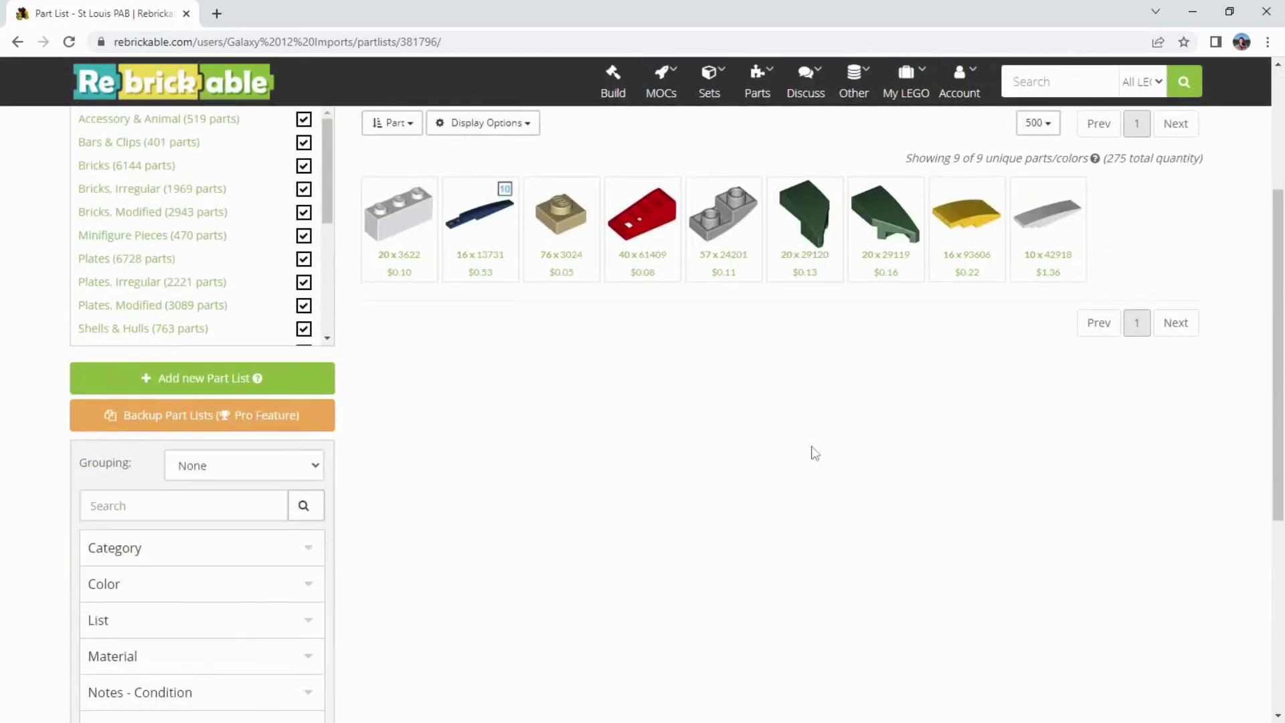
pyautogui.scroll(3, 815, 452)
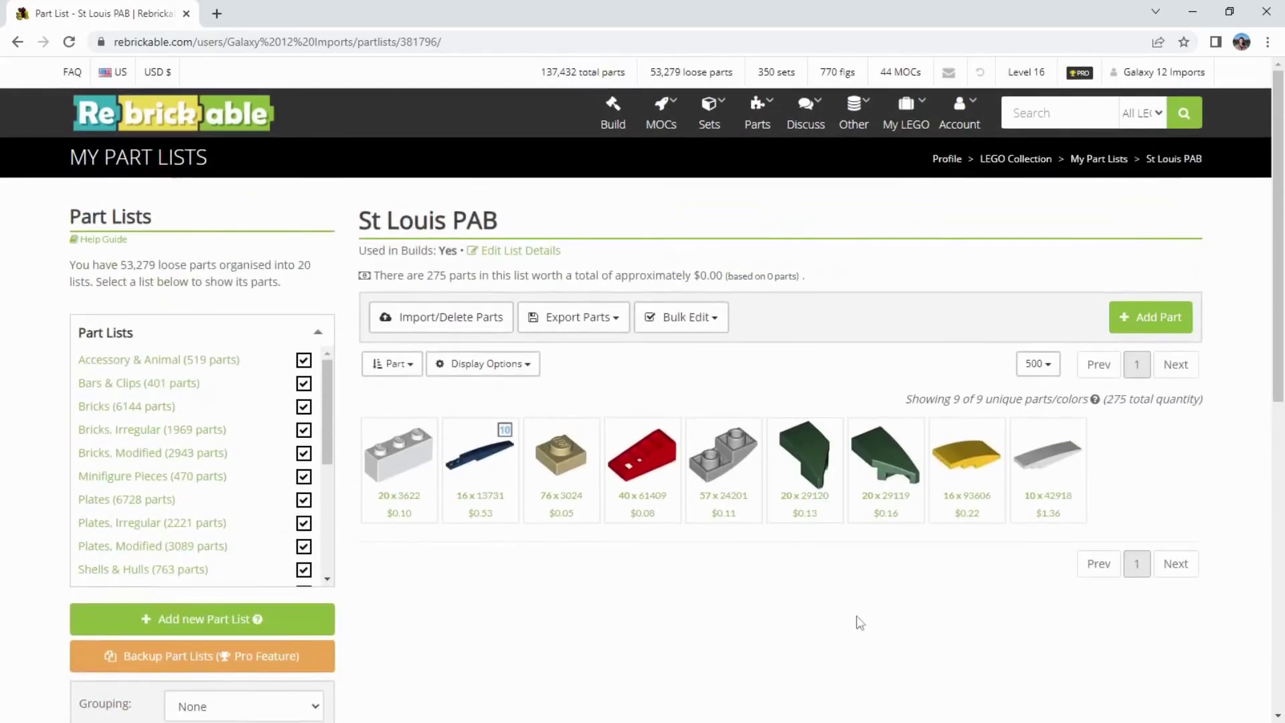